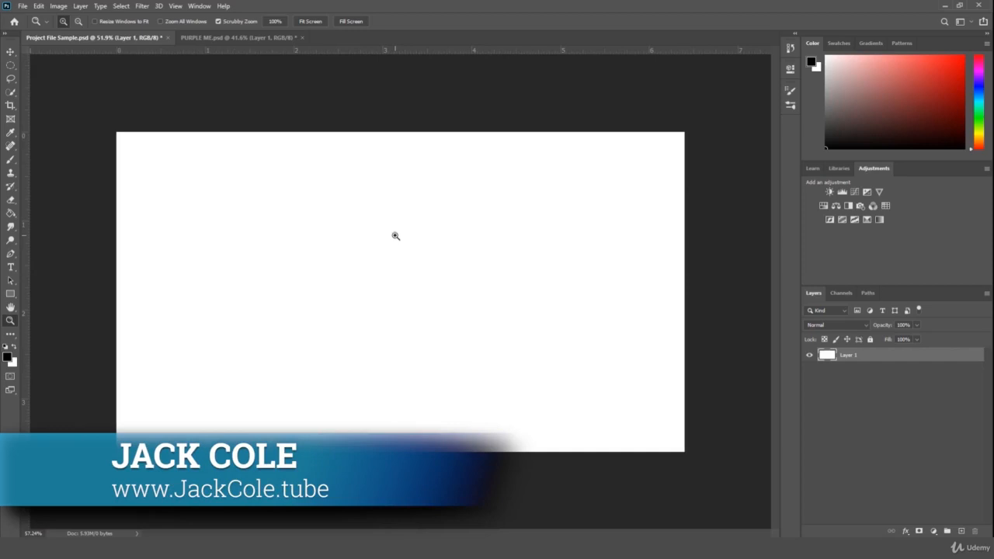
Draw a black rectangle about 641 × 263 px near the upper-left corner of the canvas.
left_click_drag(396, 236, 393, 237)
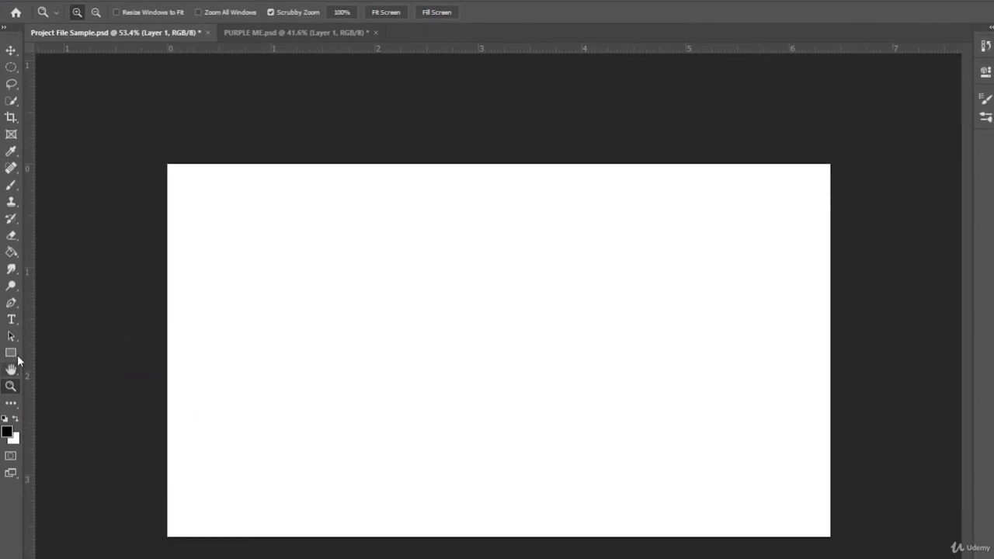
left_click(16, 356)
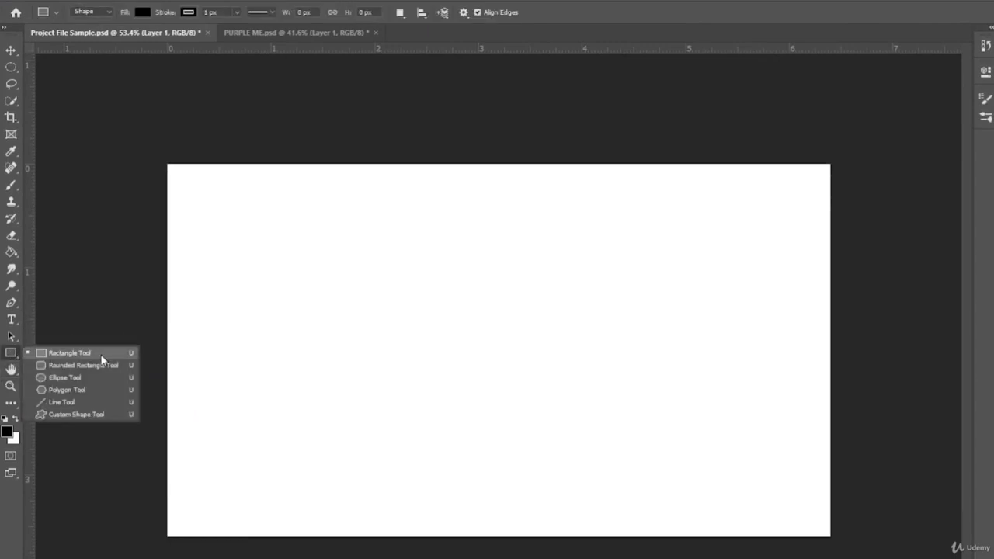
left_click(10, 357)
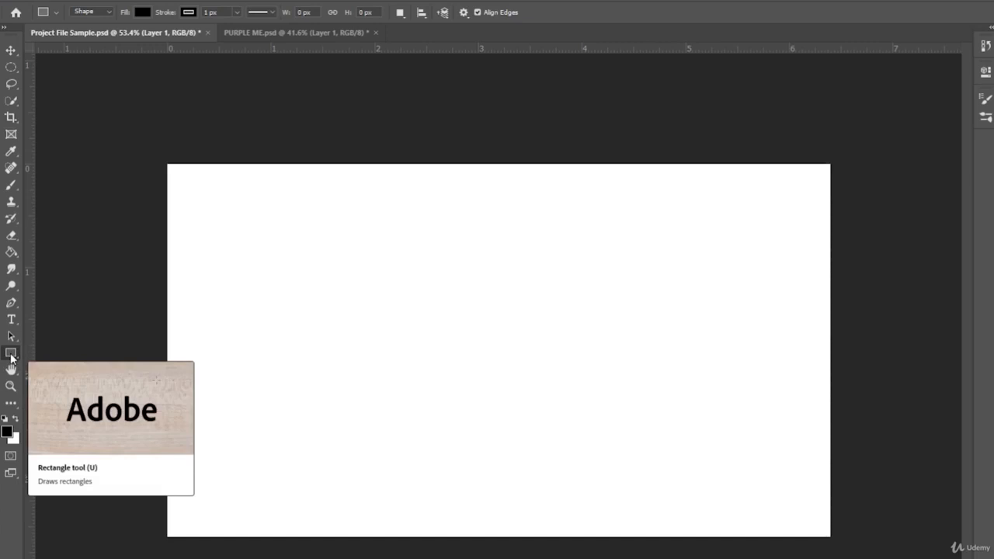
left_click(11, 357)
left_click(59, 355)
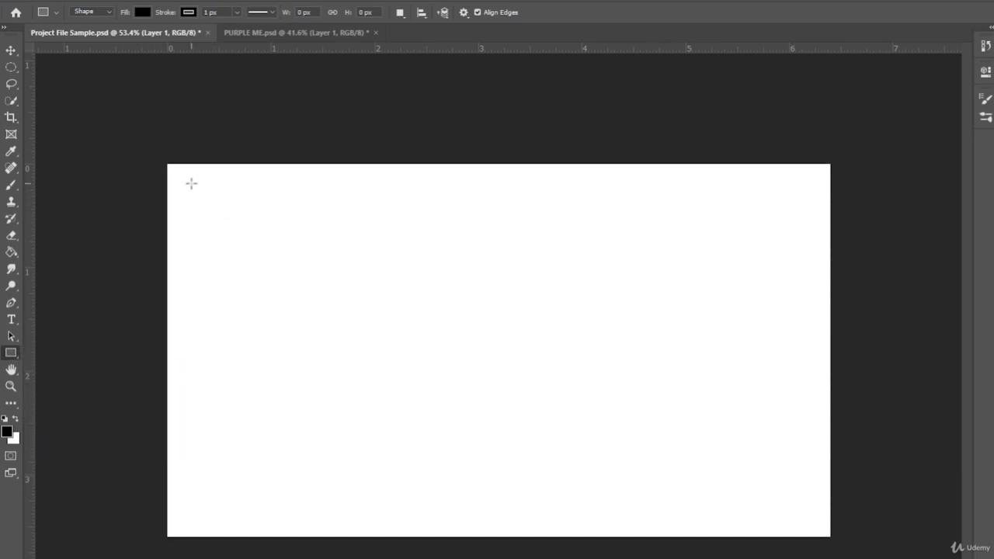
left_click_drag(191, 183, 408, 272)
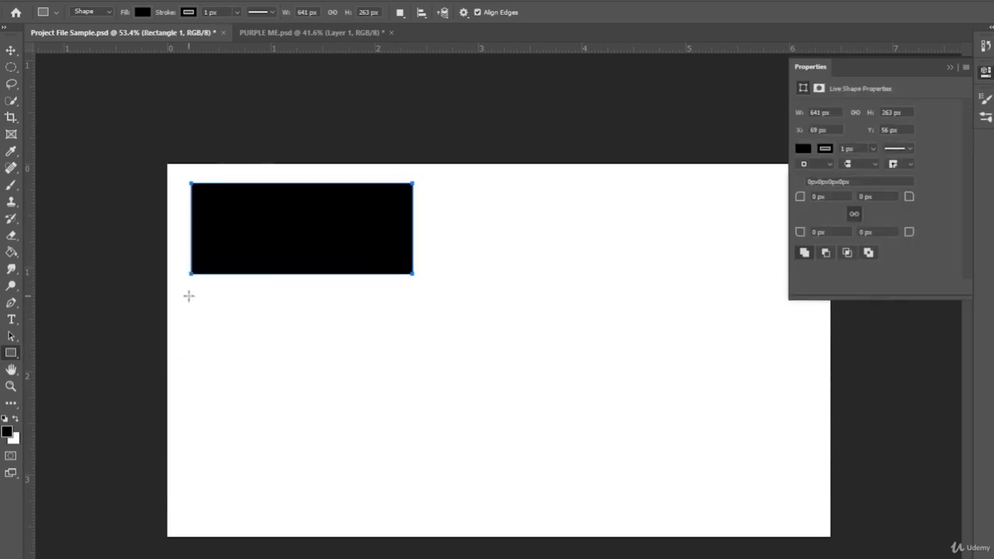
Draw a black square about 337 px wide below the rectangle.
left_click_drag(189, 296, 398, 413)
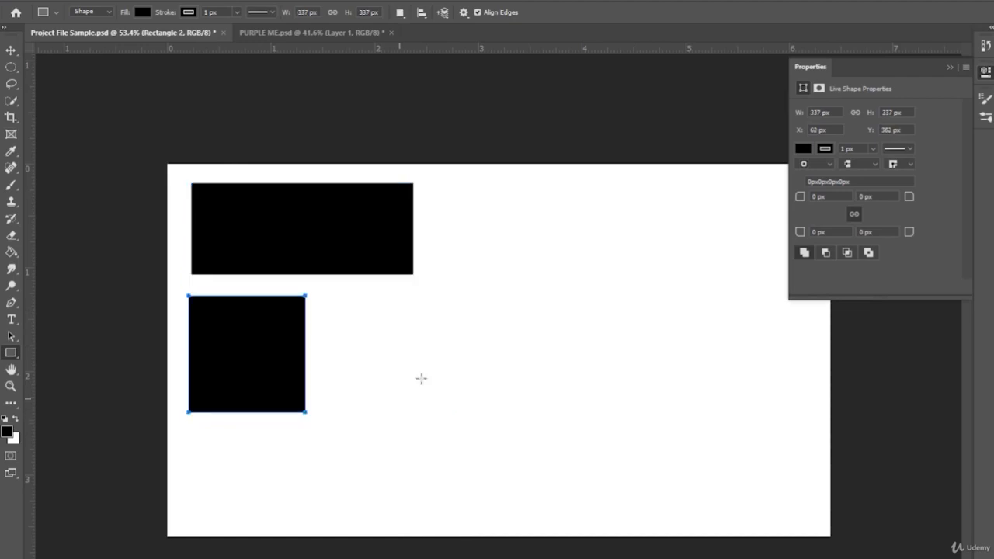
left_click(949, 67)
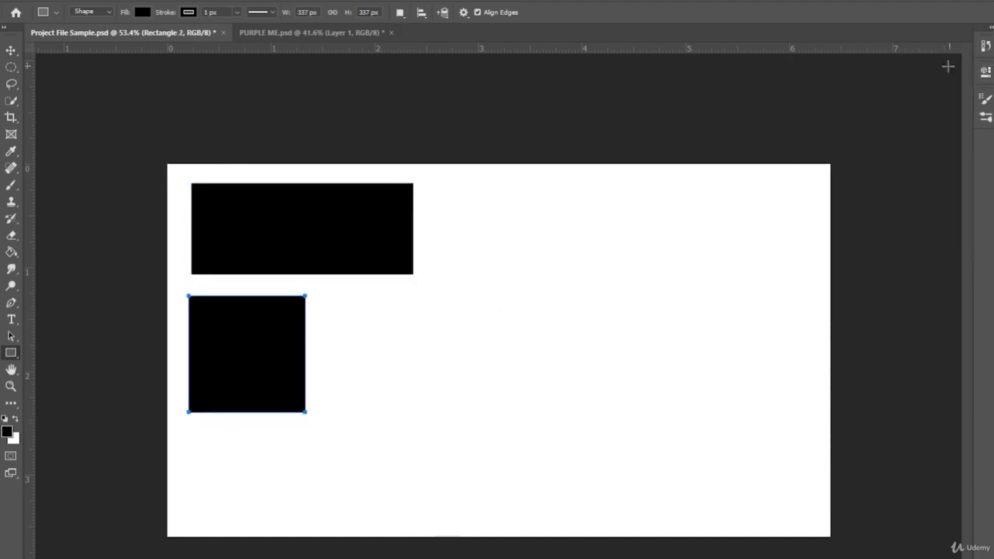
Draw a rounded rectangle and a rounded square about 341 px wide, both with a 10 px corner radius, beside the existing shapes.
right_click(10, 355)
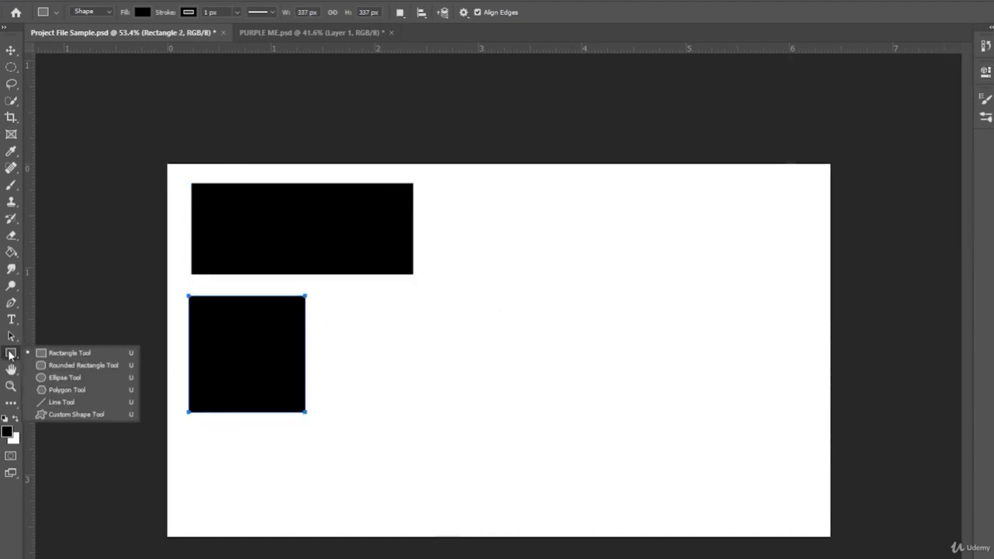
left_click(102, 363)
mouse_move(423, 184)
left_mouse_down()
mouse_move(463, 227)
mouse_move(548, 275)
mouse_move(621, 272)
left_mouse_up()
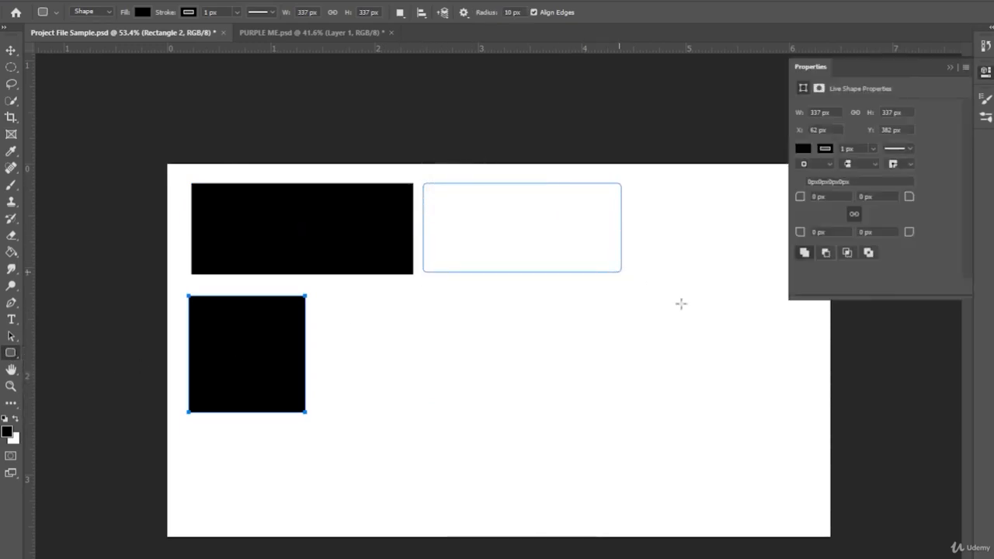
key("Escape")
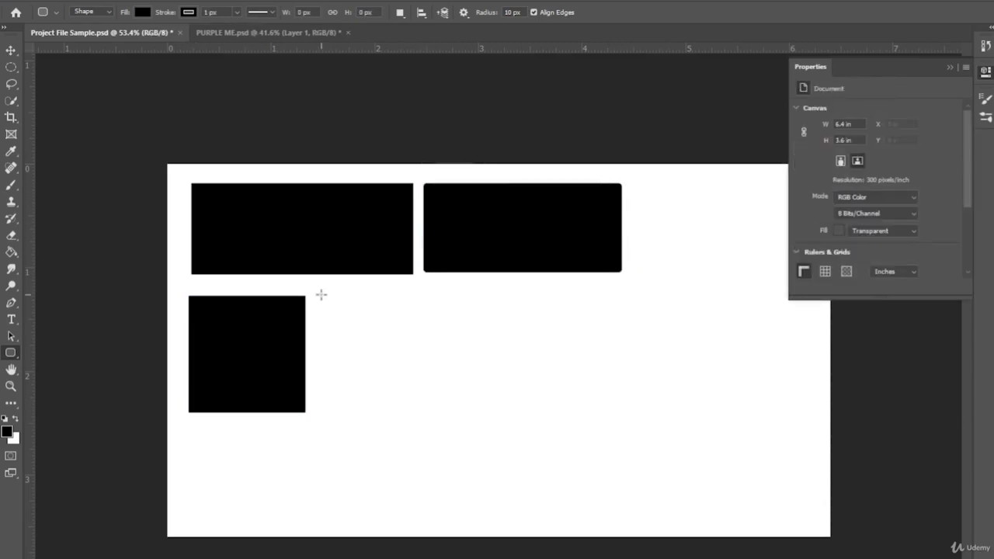
left_click_drag(320, 294, 614, 411)
key("Escape")
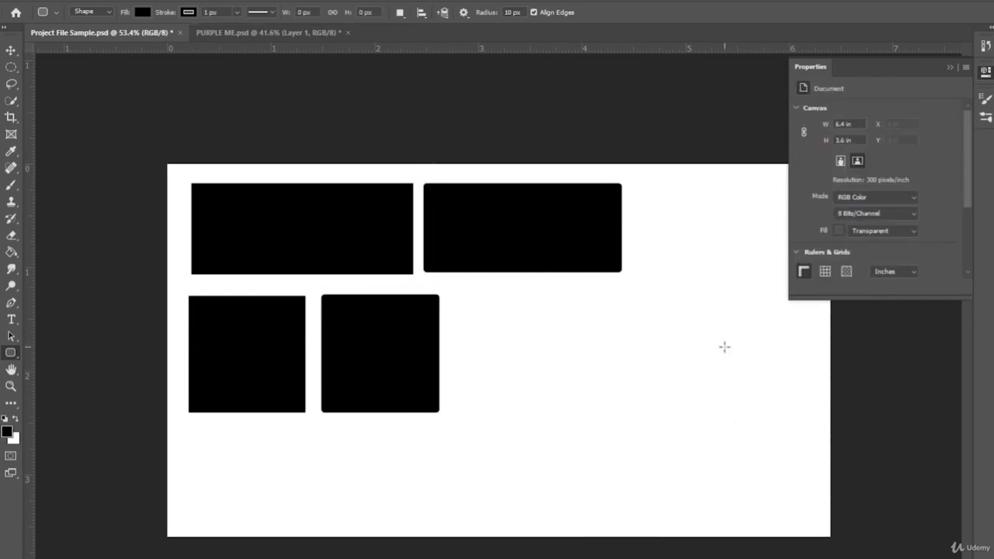
left_click_drag(483, 311, 691, 417)
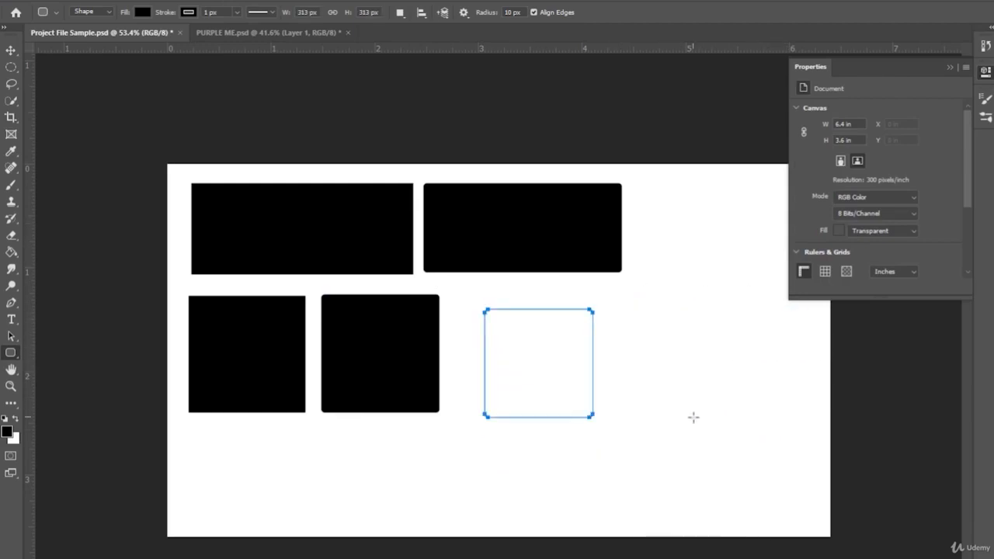
key("ctrl+z")
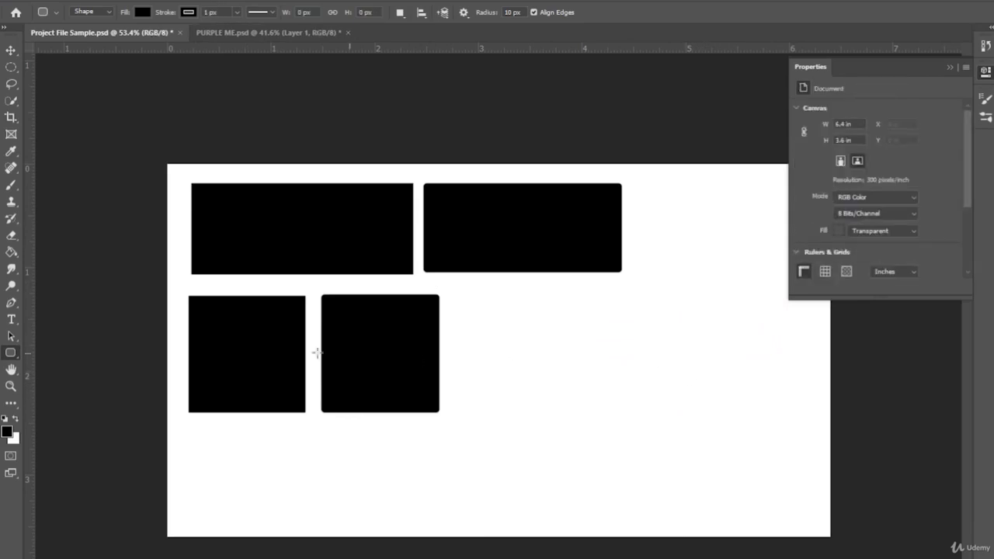
Draw an ellipse about 865 × 301 px beside the rounded square and a circle about 363 px wide near the canvas's upper-right corner.
right_click(10, 356)
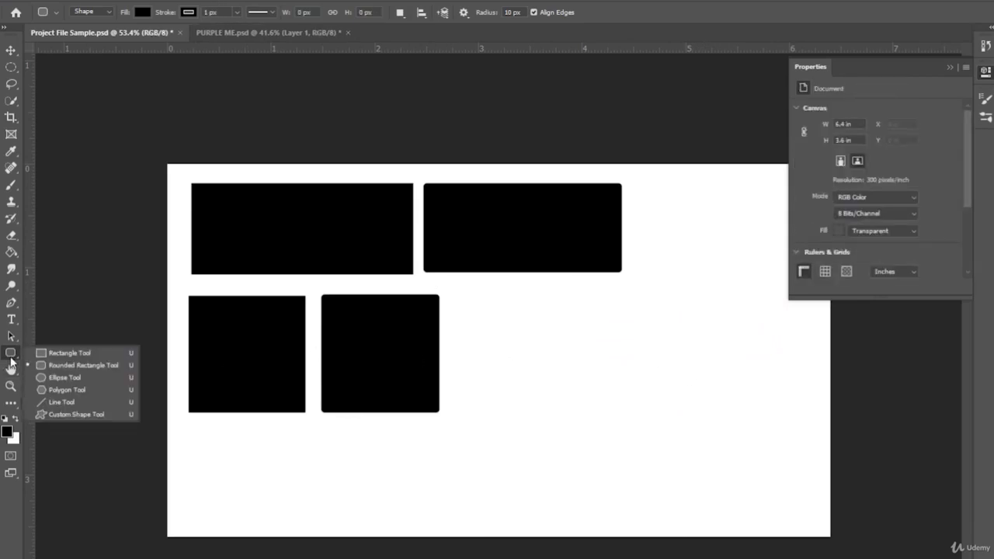
left_click(99, 377)
left_click_drag(467, 299, 767, 402)
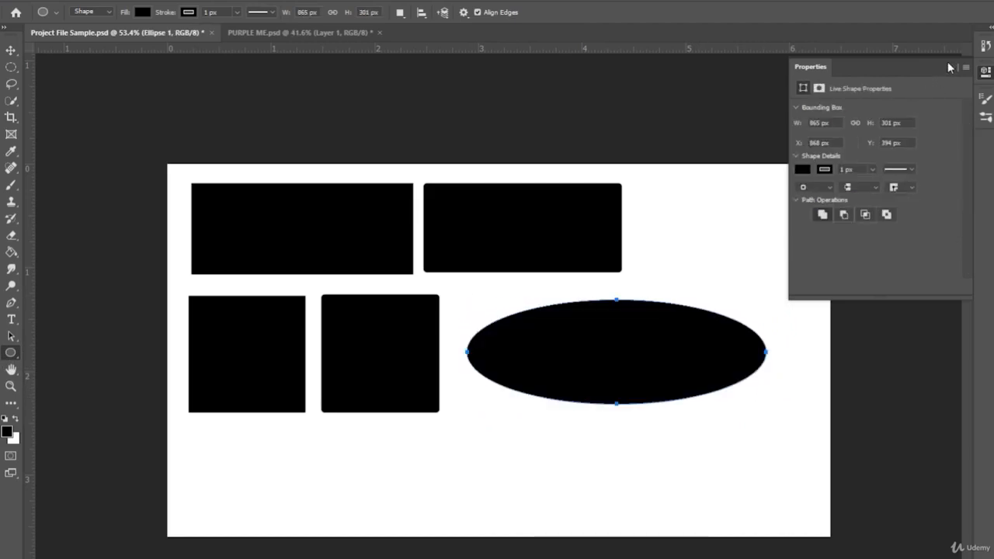
left_click(949, 67)
left_click_drag(668, 185, 854, 310)
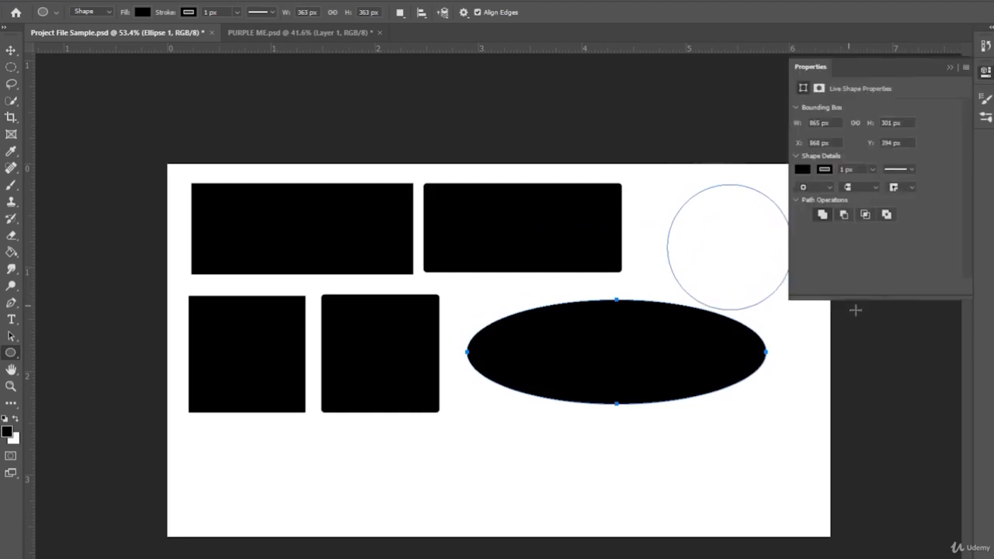
Move the circle slightly up and shift the rounded square slightly up and to the right.
left_click(11, 50)
left_click_drag(731, 249, 727, 233)
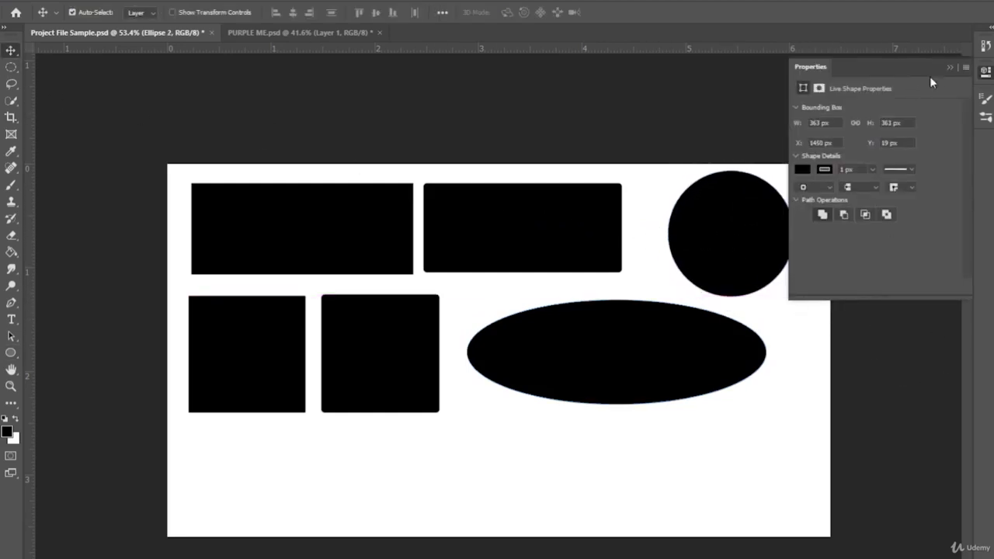
left_click(950, 68)
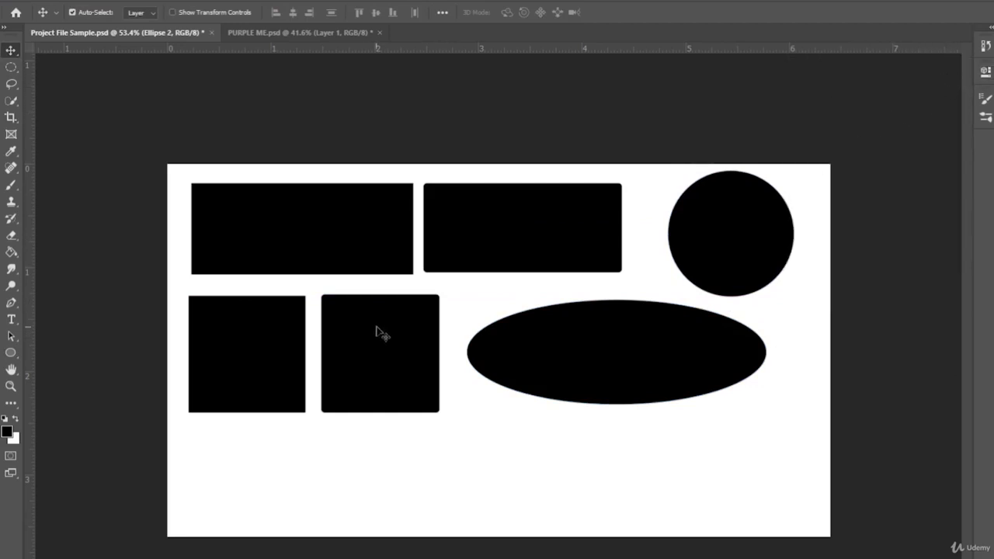
left_click_drag(381, 333, 393, 319)
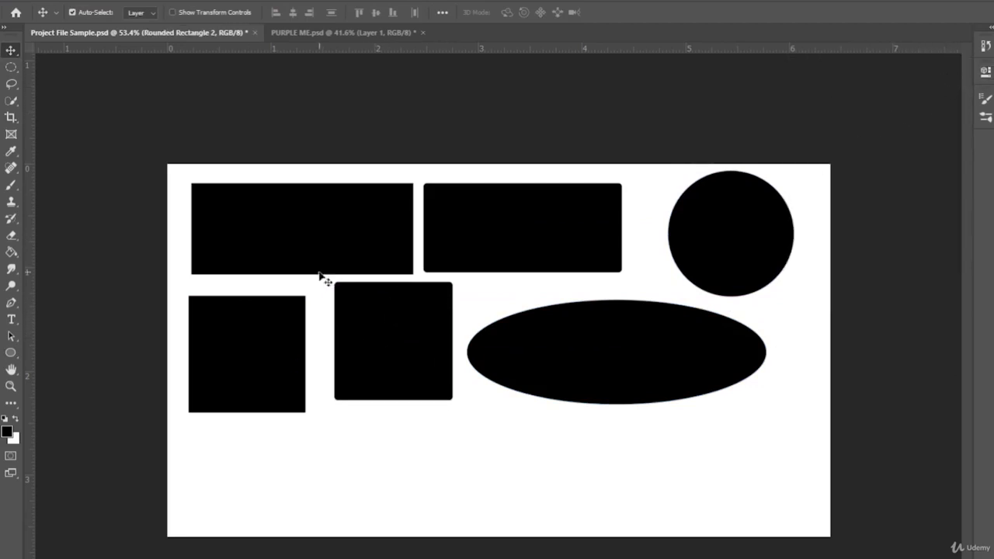
Draw a five-sided polygon about 248 px wide below the square in the canvas's lower-left area.
left_click(10, 352)
left_click(88, 387)
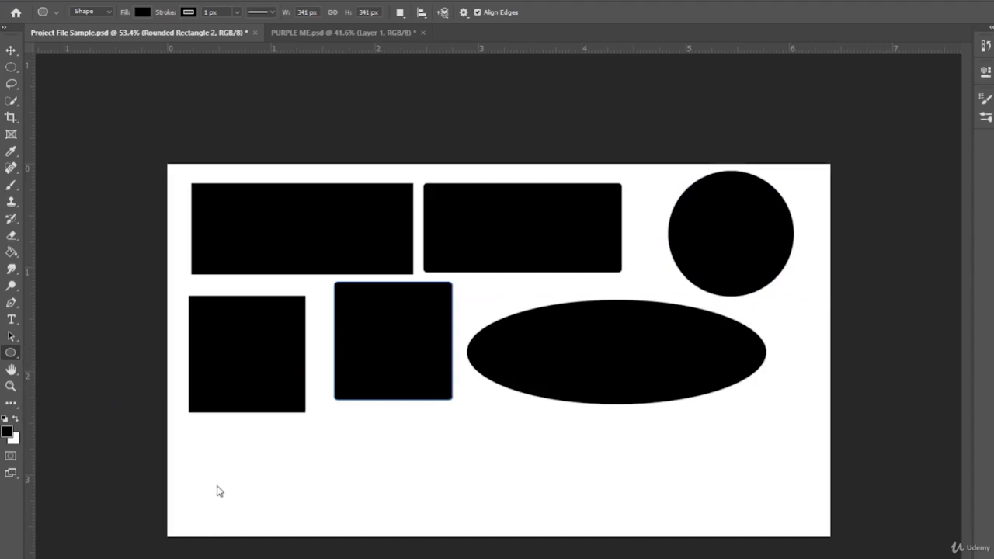
left_click_drag(222, 464, 261, 479)
key("v")
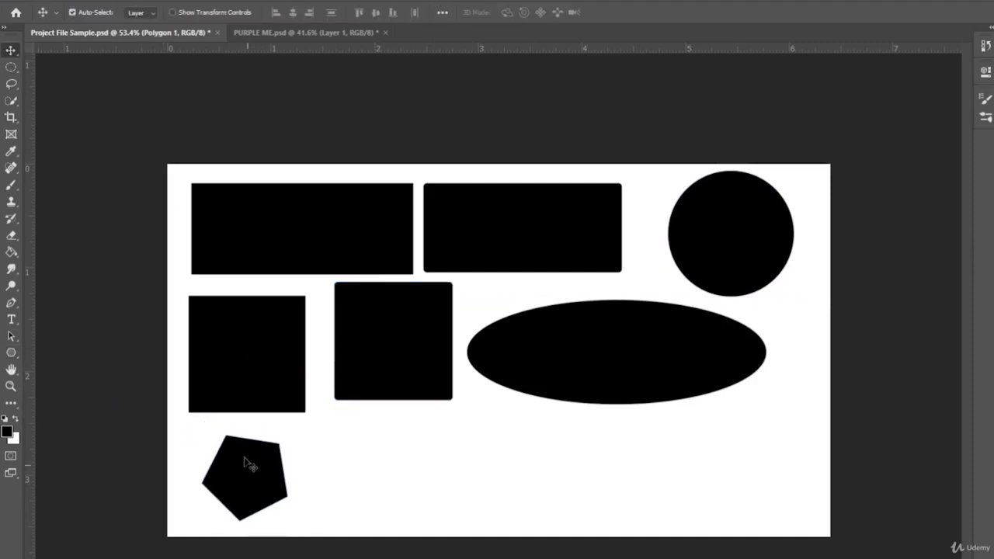
Draw a slightly rising line of 1 px weight, about 804 px wide, below the ellipse with the Line tool.
left_click(10, 356)
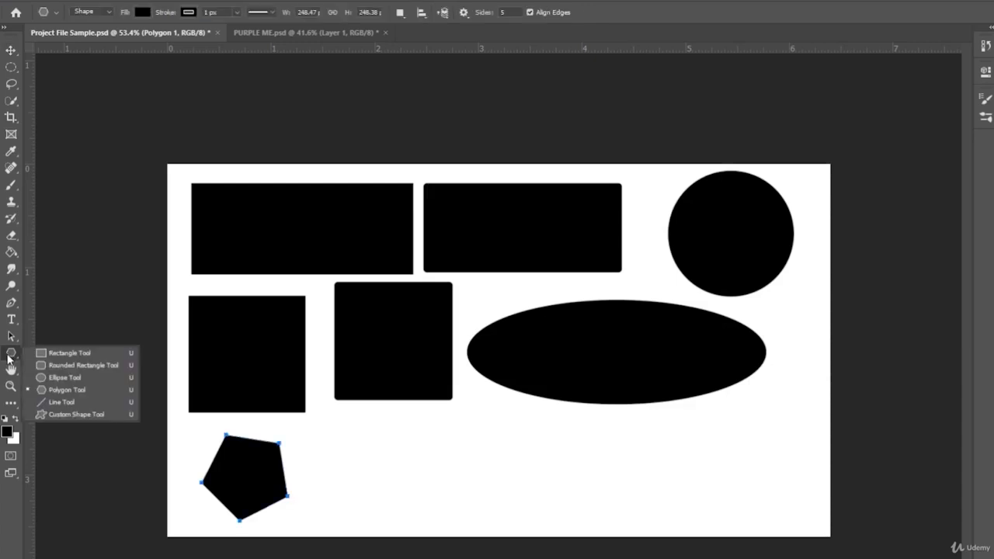
left_click(62, 402)
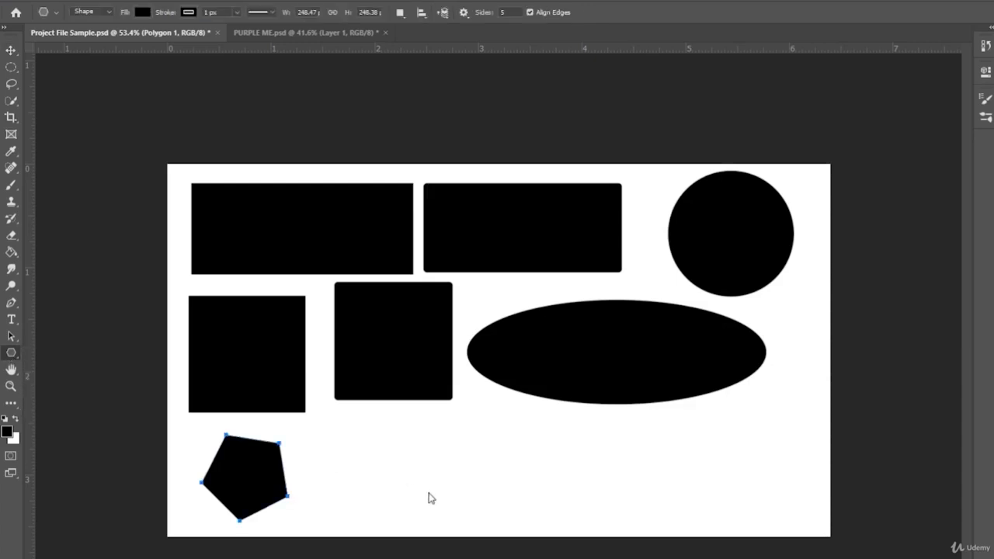
left_click(189, 13)
left_click(188, 12)
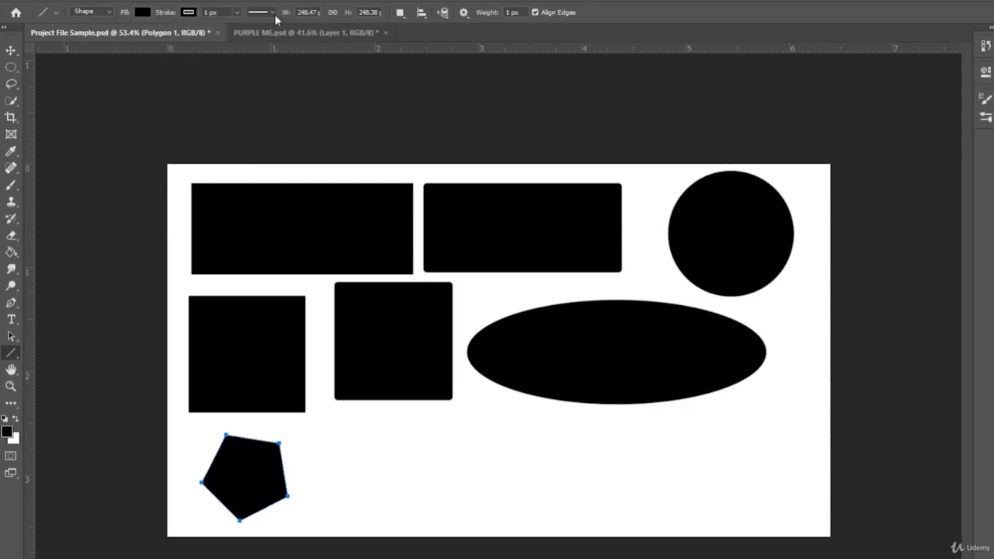
left_click_drag(460, 487, 738, 452)
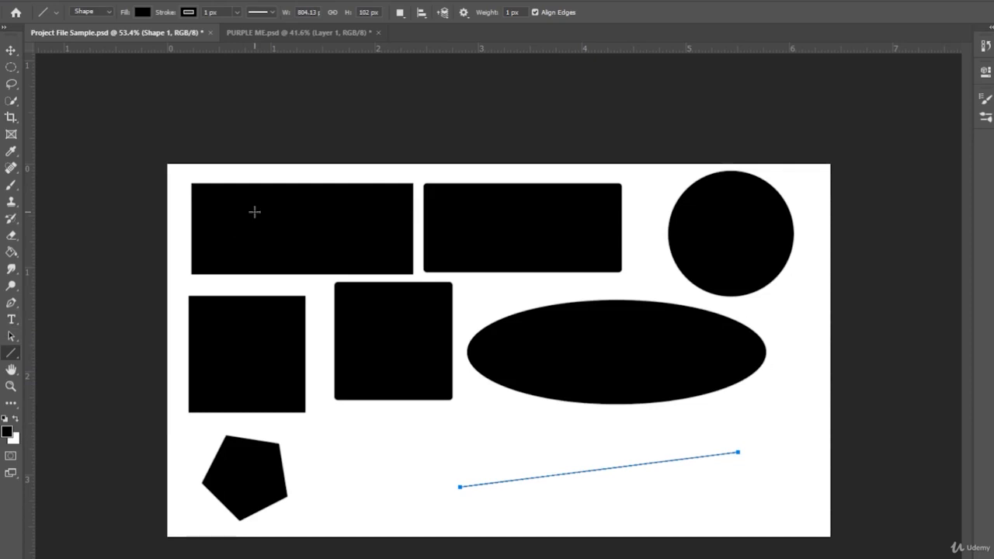
Look at PURPLE ME.psd, return to Project File Sample.psd and undo the added shapes back to the first rectangle.
left_click(10, 50)
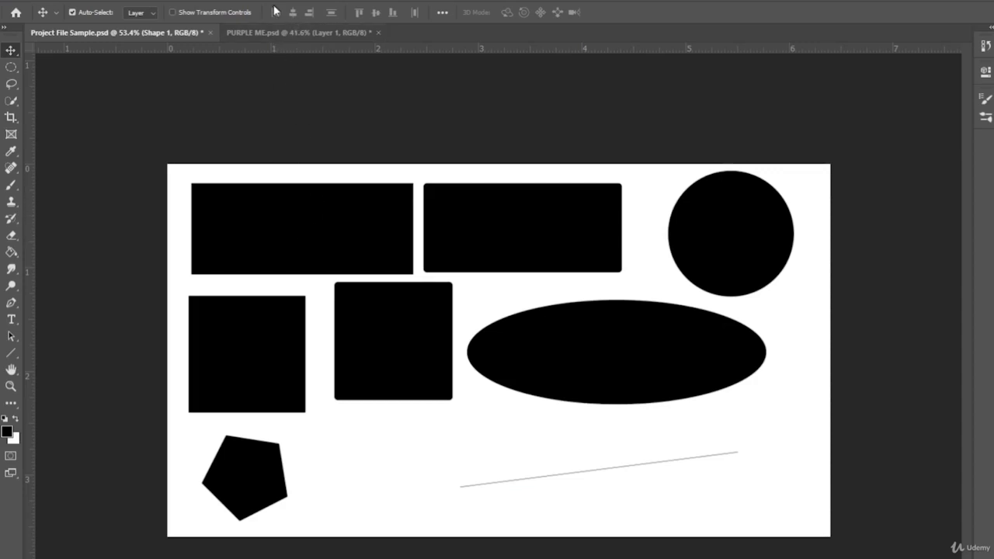
left_click(282, 33)
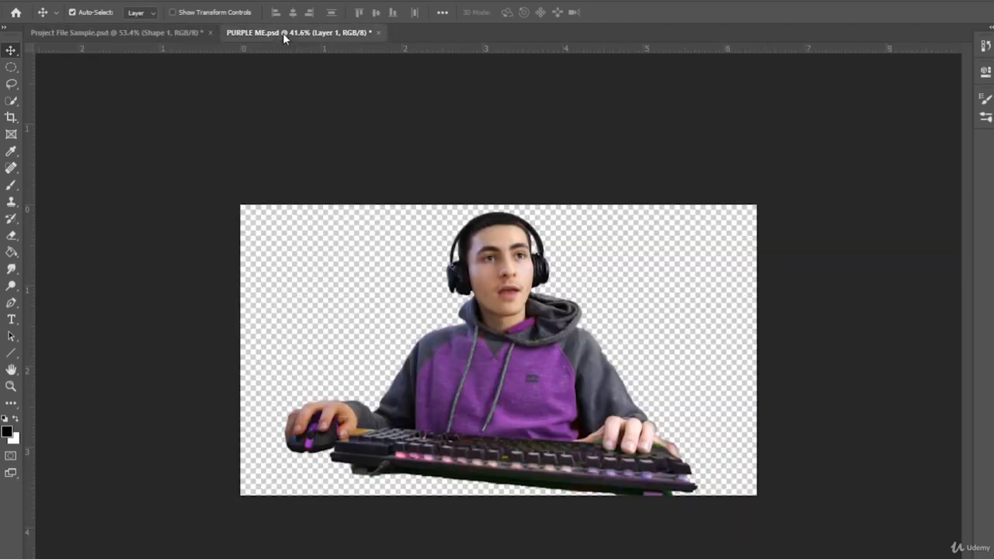
left_click(182, 33)
key("ctrl+z")
key("ctrl+z")
key("ctrl+z")
key("ctrl+z")
key("ctrl+z")
key("ctrl+z")
key("ctrl+z")
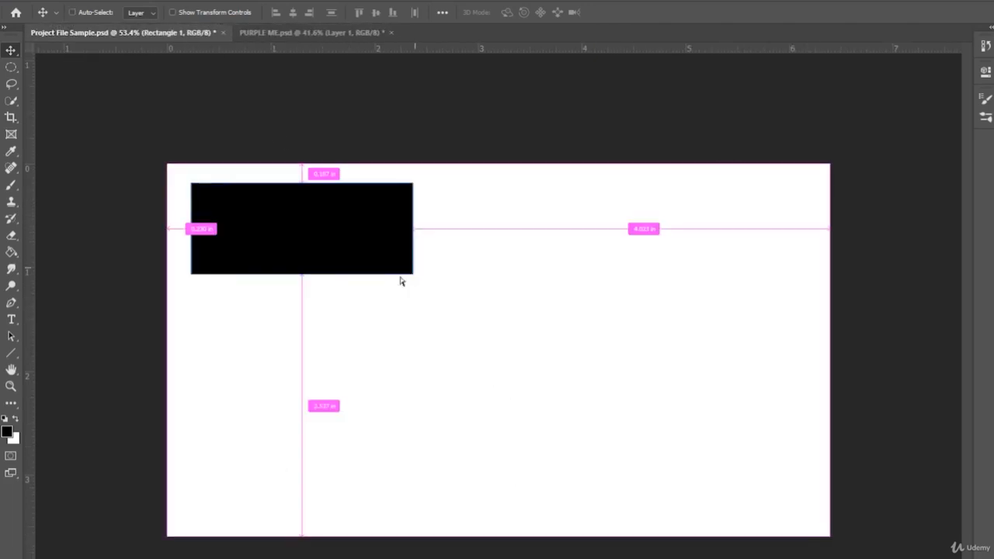
Resize the black rectangle to about 3.3 × 0.89 in with Free Transform and move it to the canvas's lower-left area.
key("ctrl+t")
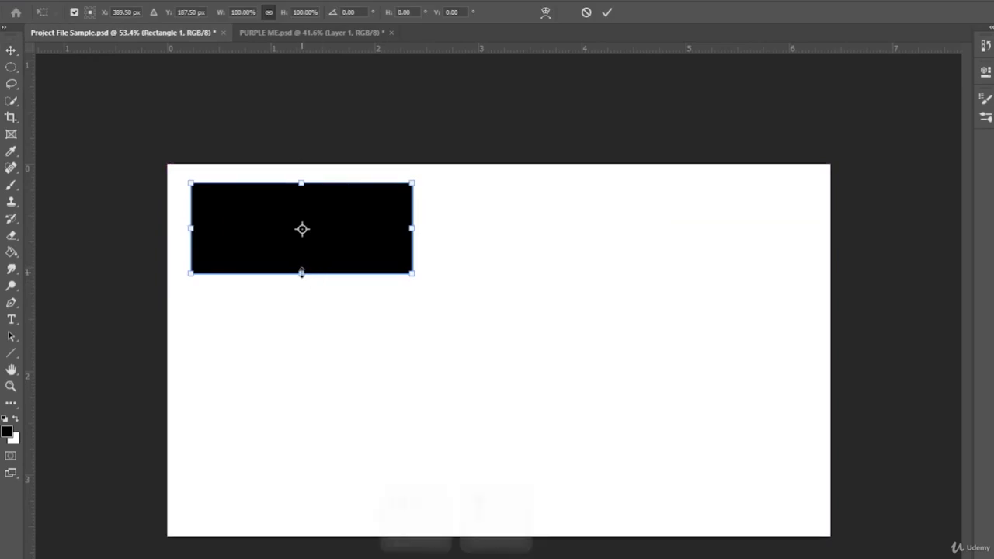
left_click_drag(302, 272, 301, 242)
left_click_drag(416, 241, 541, 270)
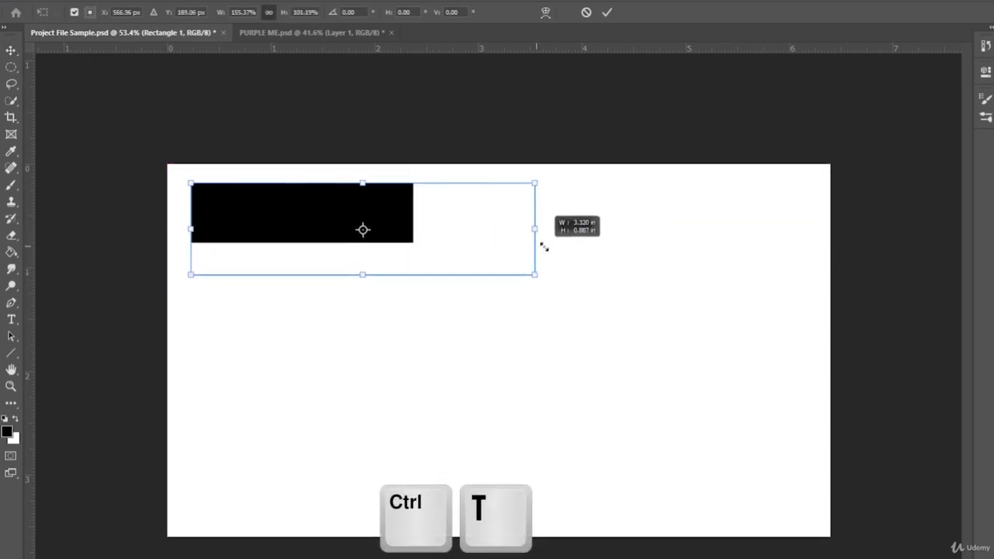
left_click_drag(498, 242, 499, 476)
key("Return")
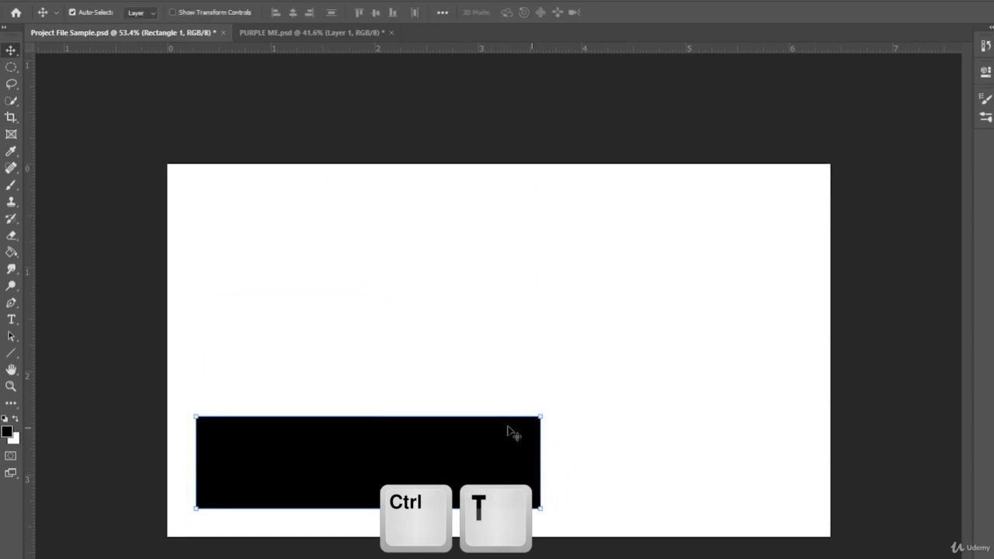
Add the text "TITLE #1" in 266 pt Gotham Ultra above the black rectangle.
key("t")
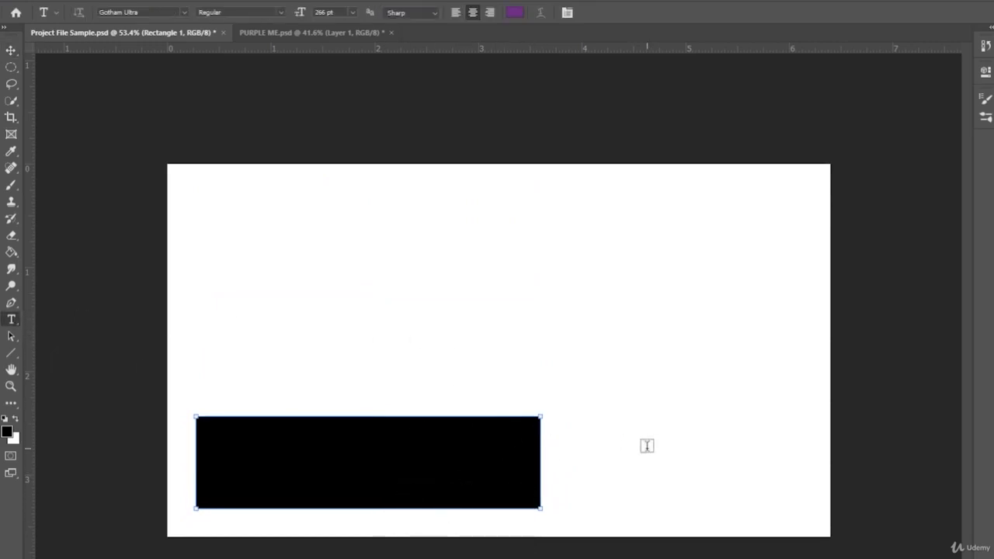
left_click(477, 316)
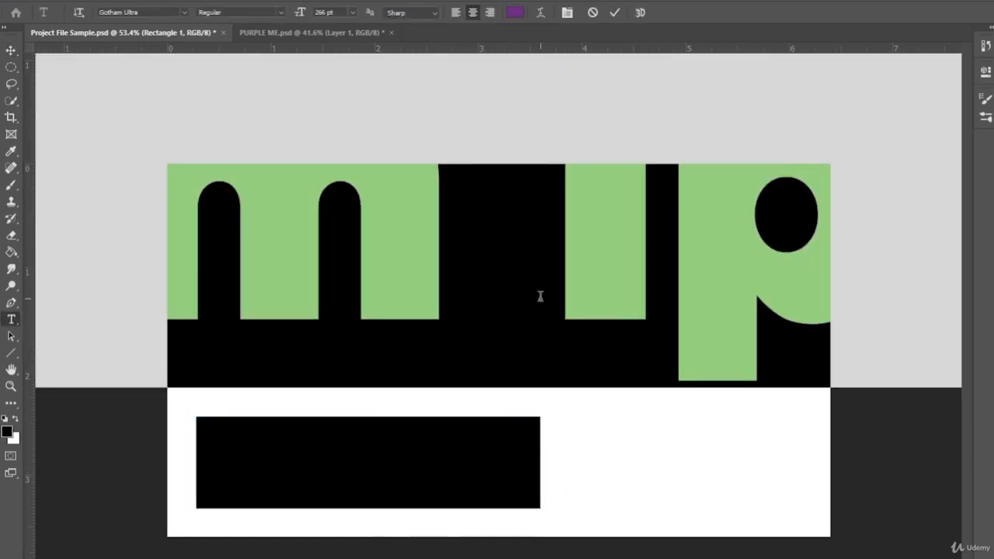
type("TITLE #1")
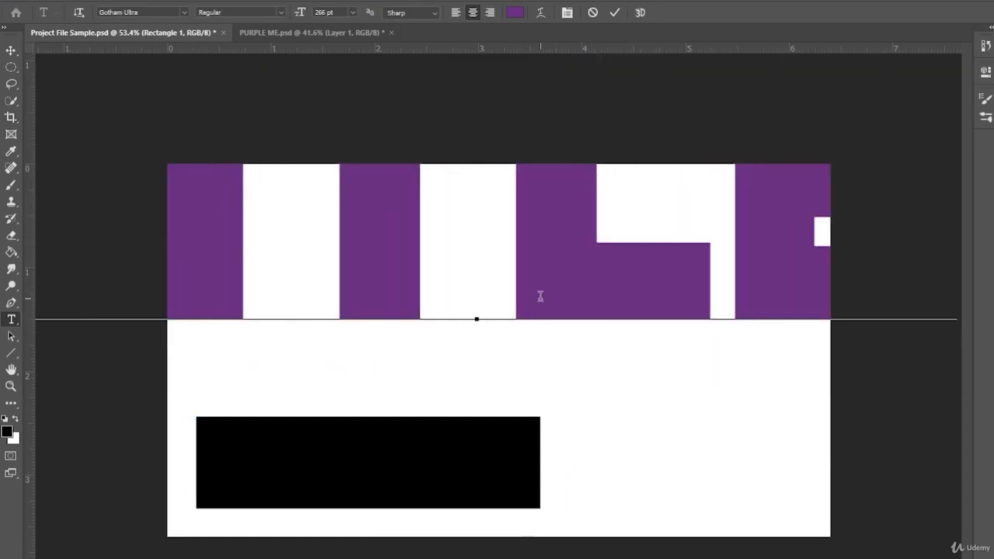
Change the color of all the TITLE #1 text to white and commit the text.
key("ctrl+a")
left_click(515, 12)
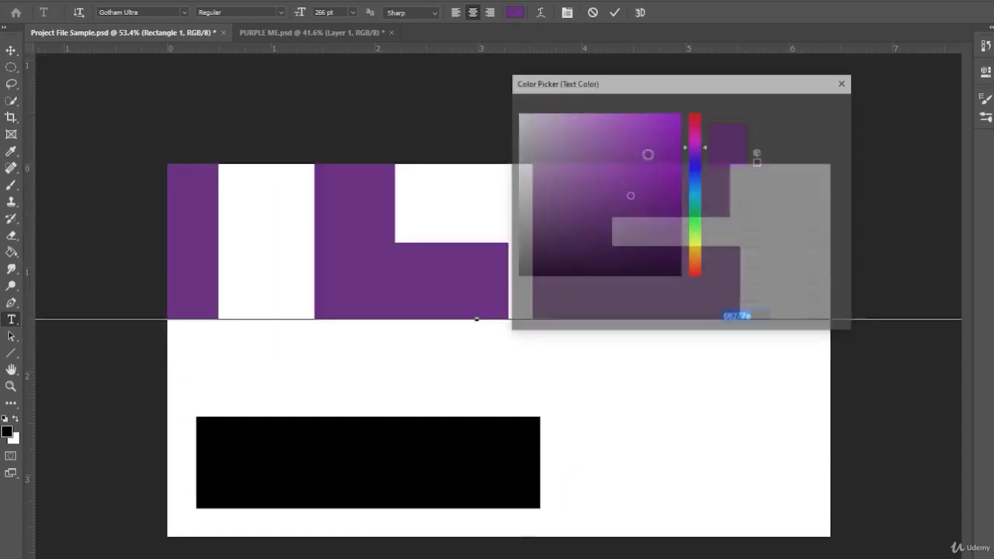
left_click_drag(630, 195, 477, 106)
key("Return")
key("ctrl+Return")
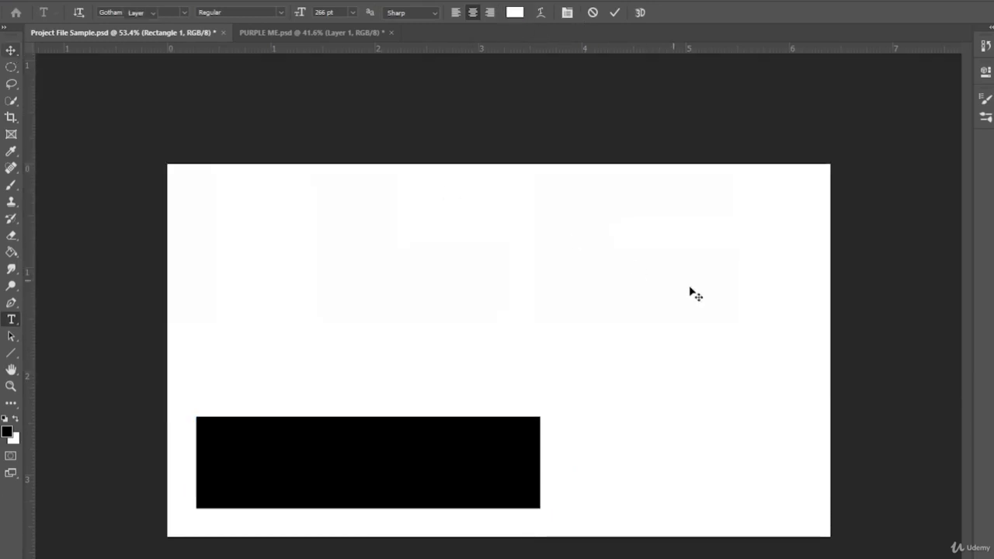
Scale the white TITLE #1 text down with Free Transform and fit it inside the black rectangle.
key("ctrl+t")
left_click_drag(957, 387, 188, 191)
left_click_drag(154, 114, 823, 307)
left_click_drag(850, 200, 369, 499)
left_click_drag(402, 458, 503, 450)
key("Return")
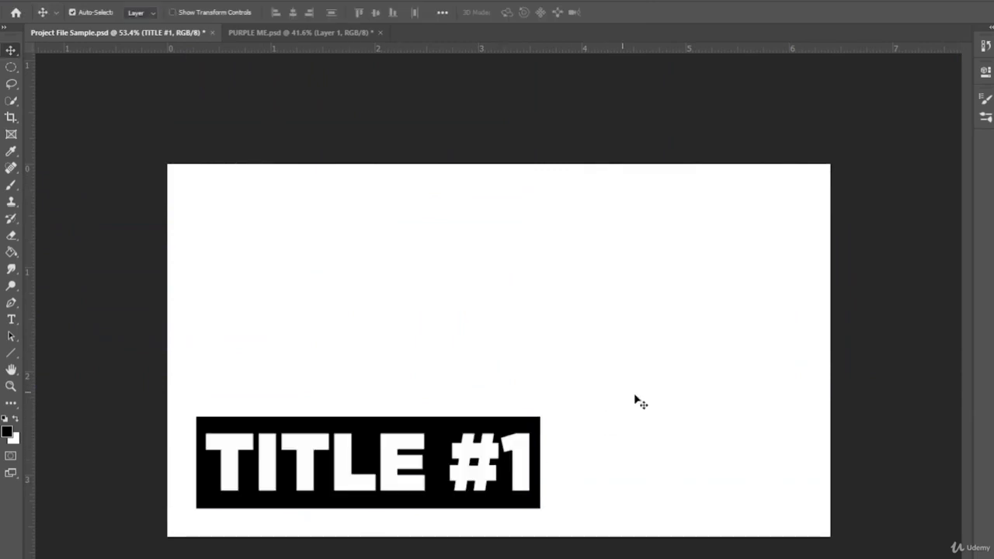
Duplicate the title text and its black rectangle together, and place the enlarged copy directly above the original.
left_click(436, 464, "ctrl")
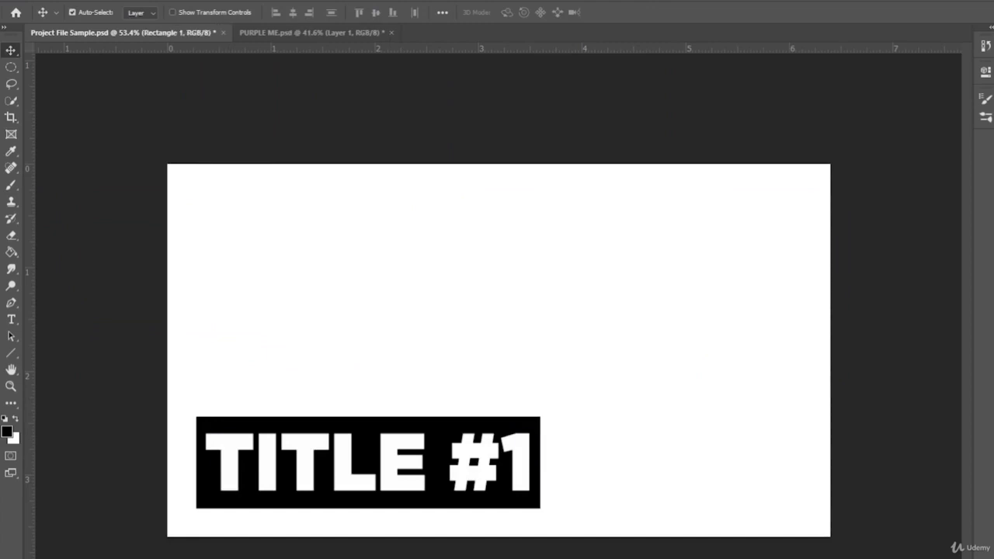
left_click(993, 435, "shift")
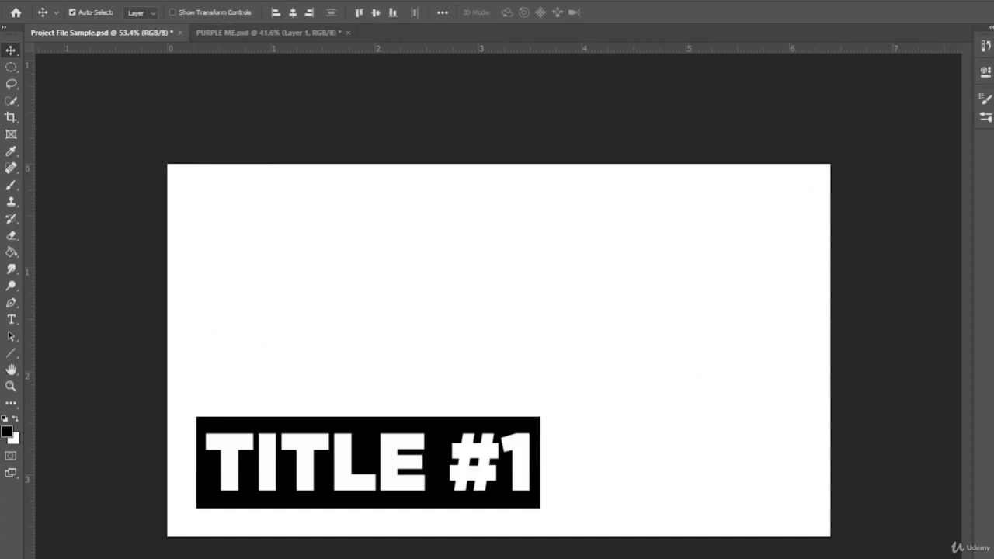
key("ctrl+alt+t")
left_click_drag(497, 469, 494, 372)
left_click_drag(540, 320, 618, 289)
left_click_drag(568, 340, 529, 340)
key("Return")
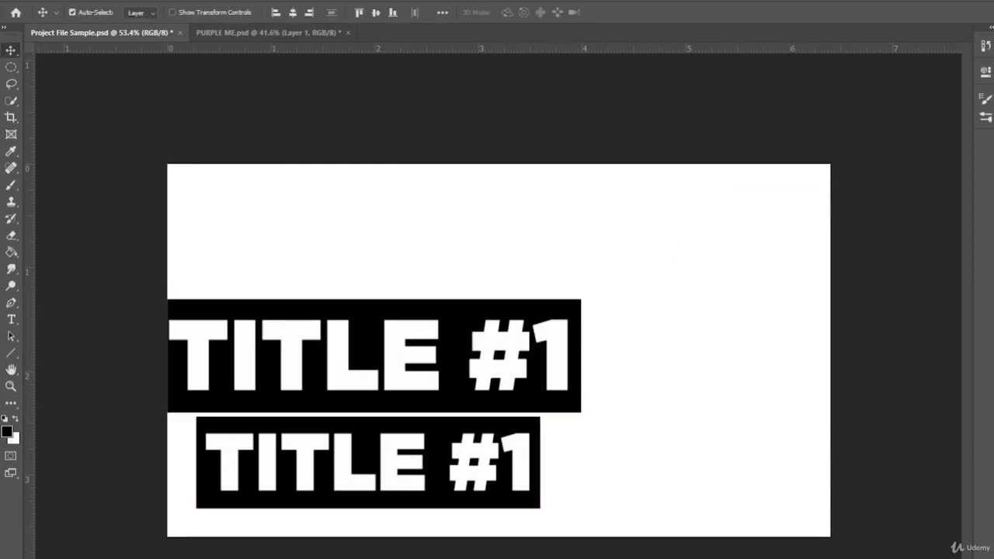
Try shrinking both title blocks, tilting them clockwise and moving them to the canvas's lower-right area, and undo the transform.
key("ctrl+t")
left_click_drag(543, 382, 782, 382)
left_click_drag(860, 366, 854, 386)
left_click_drag(837, 341, 769, 367)
left_click_drag(721, 424, 777, 415)
key("Return")
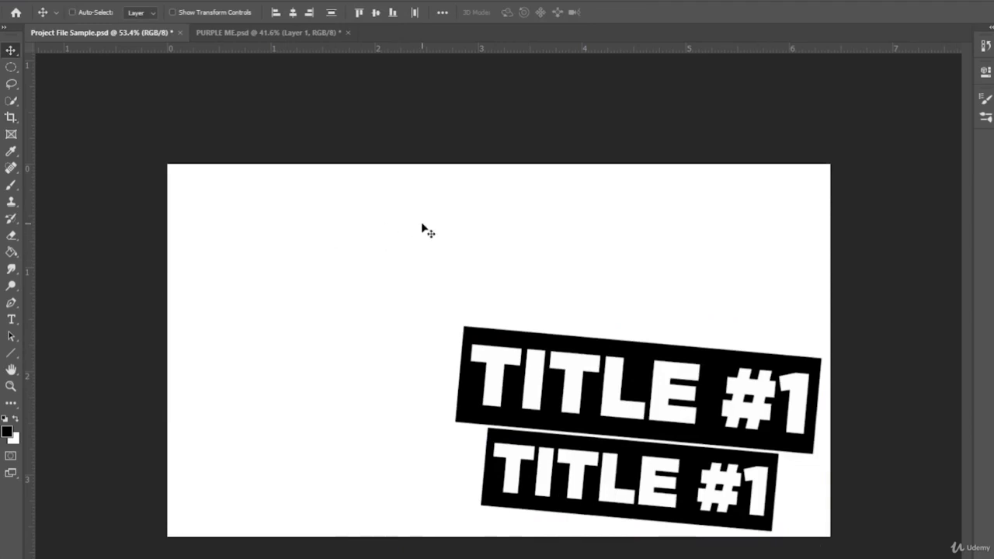
key("ctrl+z")
key("ctrl+z")
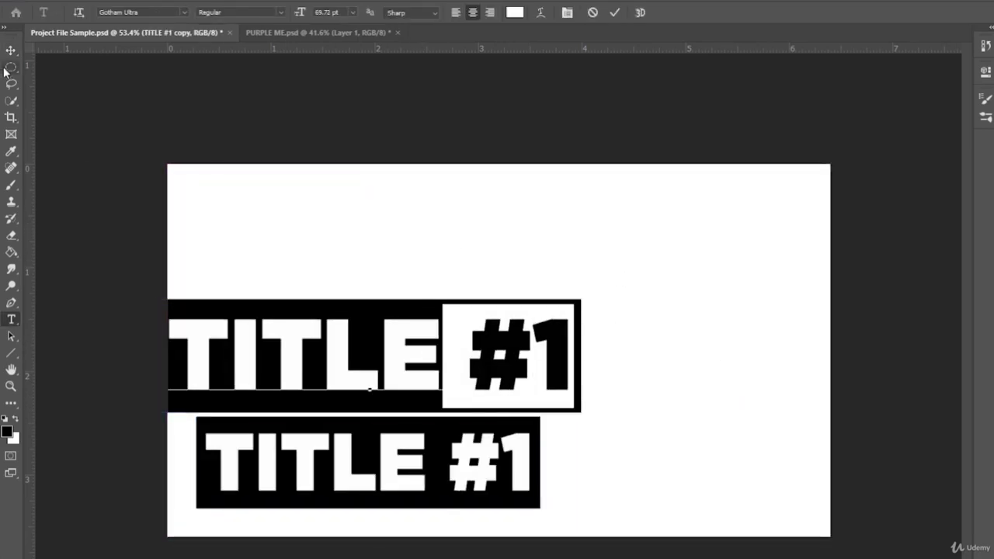
Scale both title blocks to about 77%, tilt them slightly clockwise and place them in the canvas's upper-right corner.
left_click(11, 50)
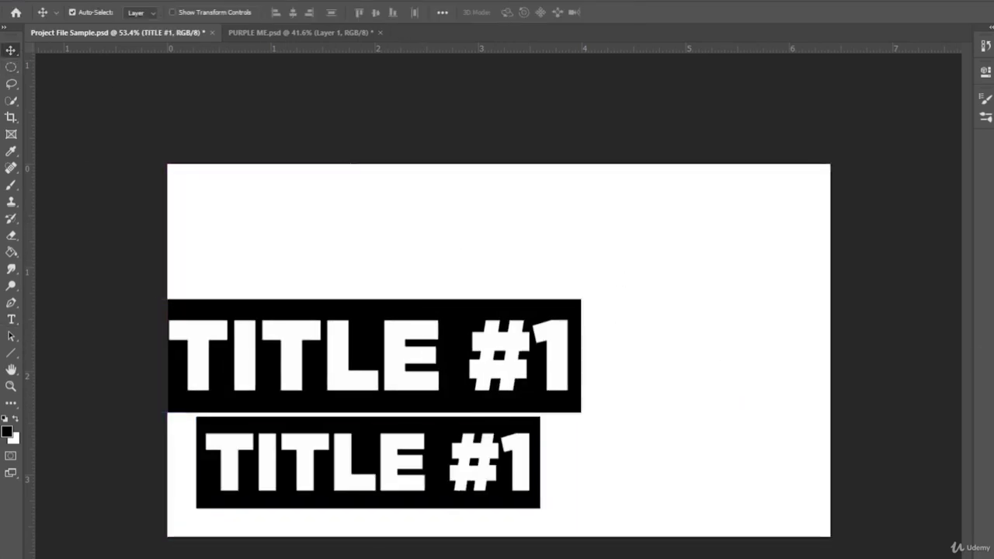
key("ctrl+t")
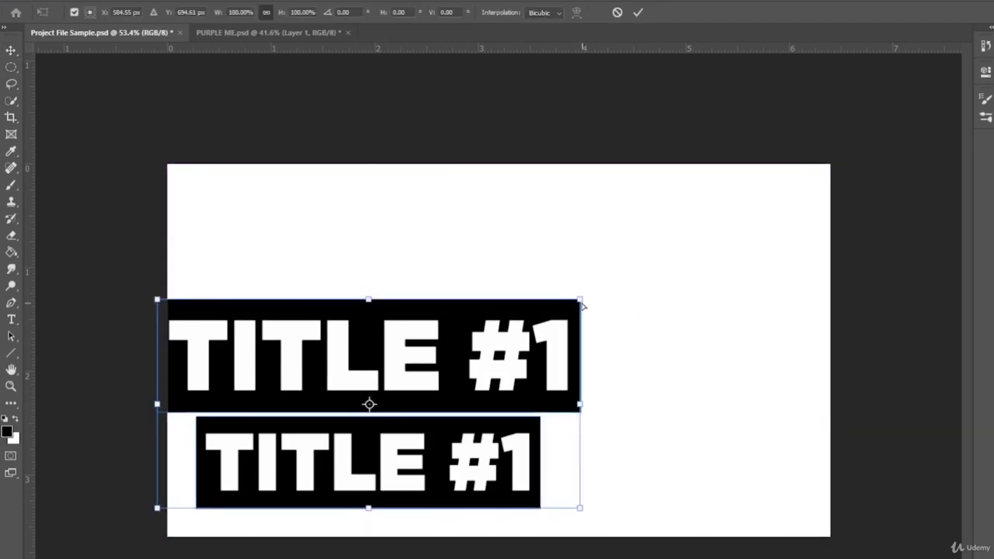
left_click_drag(580, 301, 541, 319)
left_click_drag(483, 368, 758, 231)
left_click_drag(864, 229, 865, 266)
left_click_drag(448, 159, 497, 191)
left_click_drag(727, 291, 734, 264)
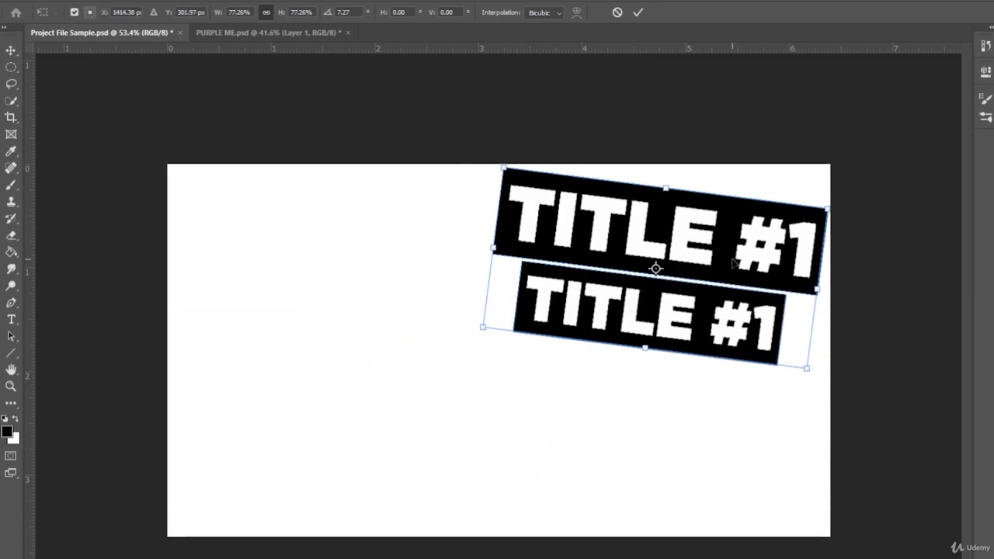
left_click_drag(833, 291, 874, 287)
key("Return")
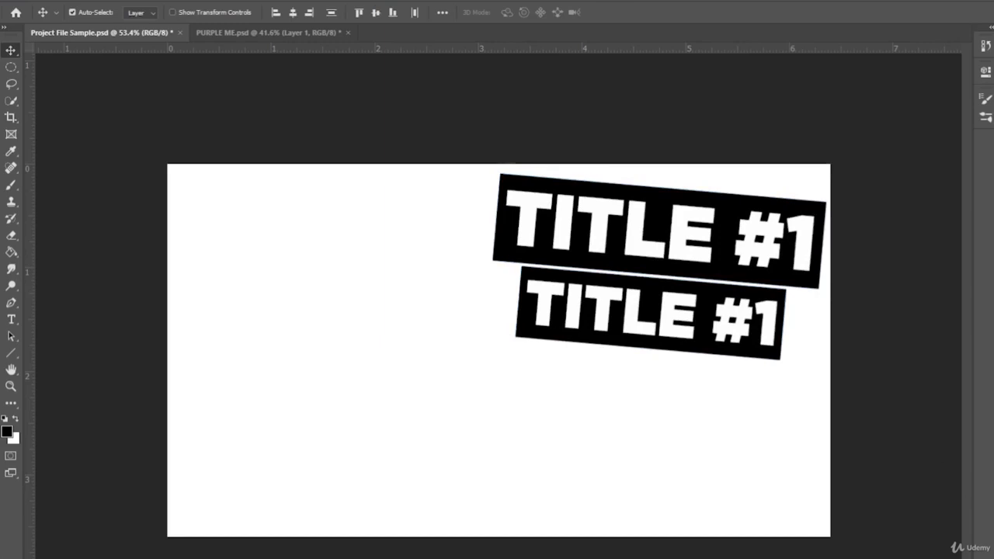
Move the larger title block slightly up and to the left, widening the gap above the smaller one.
key("ctrl+t")
mouse_move(743, 245)
left_mouse_down()
mouse_move(746, 234)
mouse_move(739, 240)
left_mouse_up()
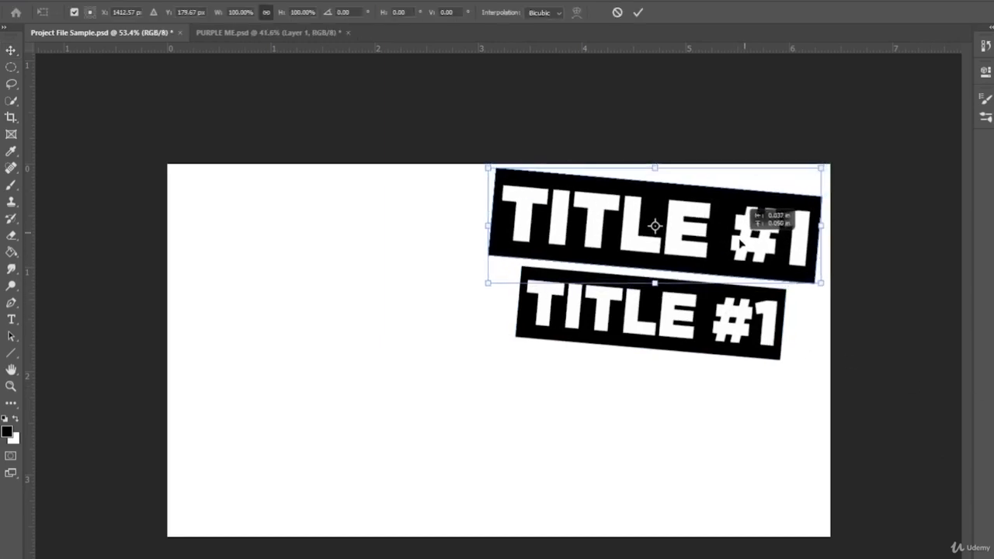
key("Return")
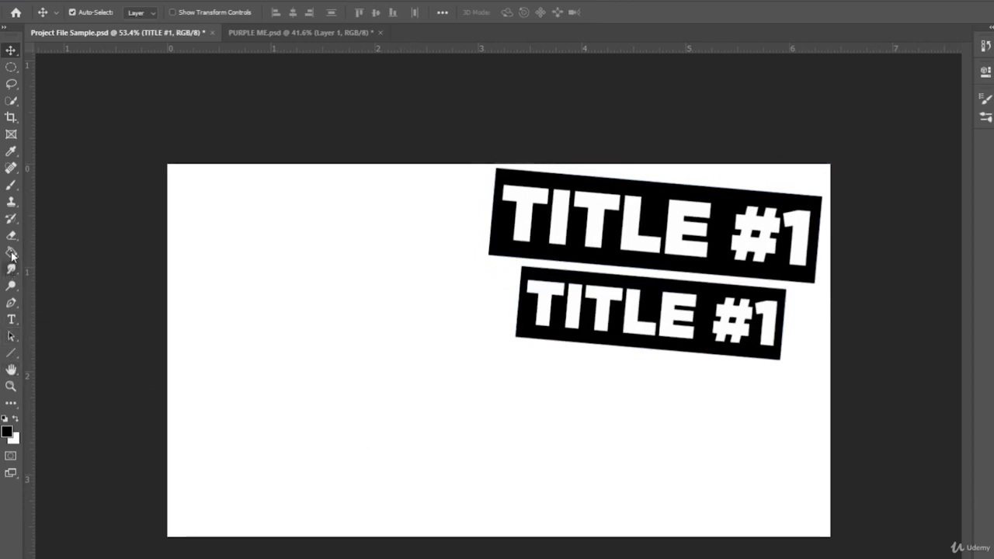
Activate the Pen tool in Path mode and add a new empty layer for the arrow.
left_click(12, 304)
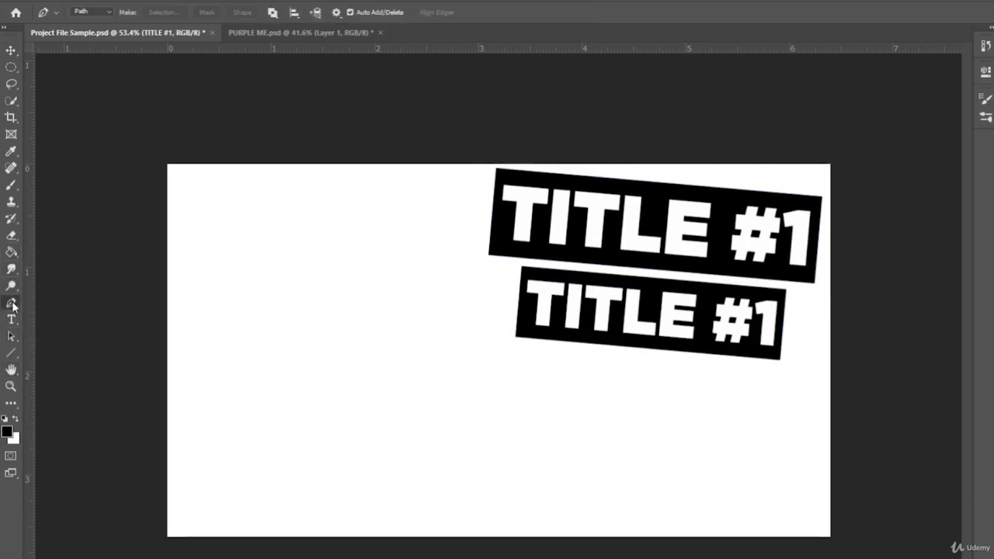
right_click(12, 304)
left_click(56, 307)
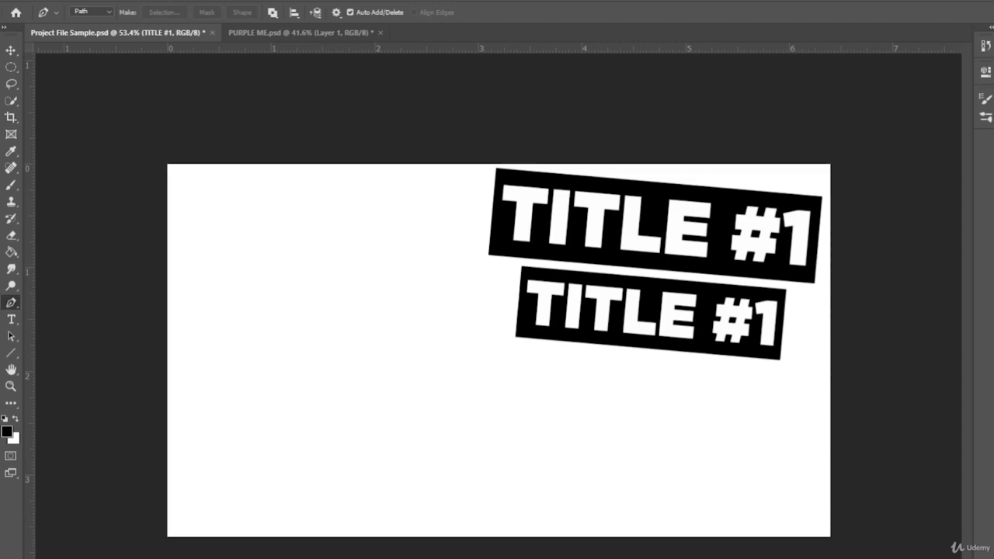
key("ctrl+shift+alt+n")
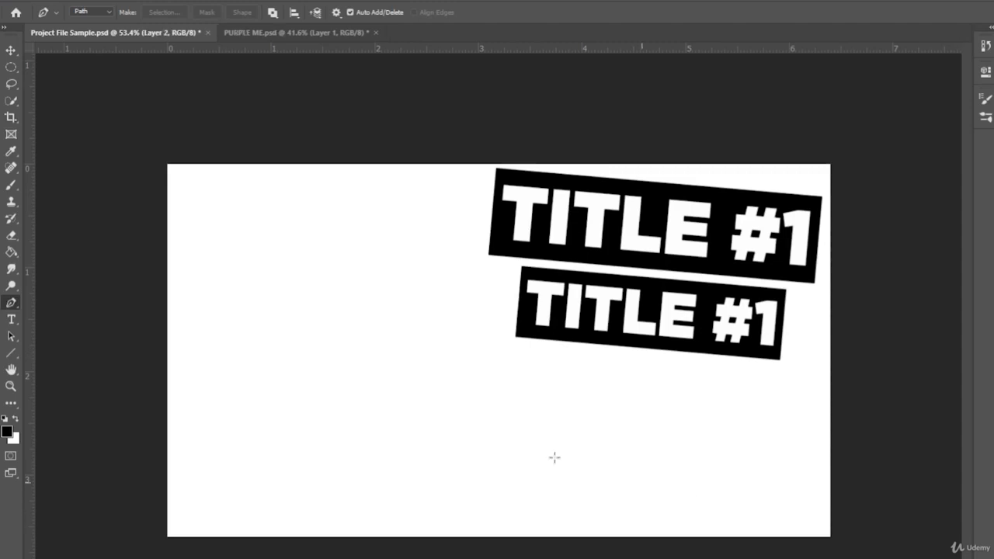
Draw a closed right-pointing arrow path with straight segments in the canvas's lower-left area.
left_click(232, 363)
left_click(230, 439, "shift")
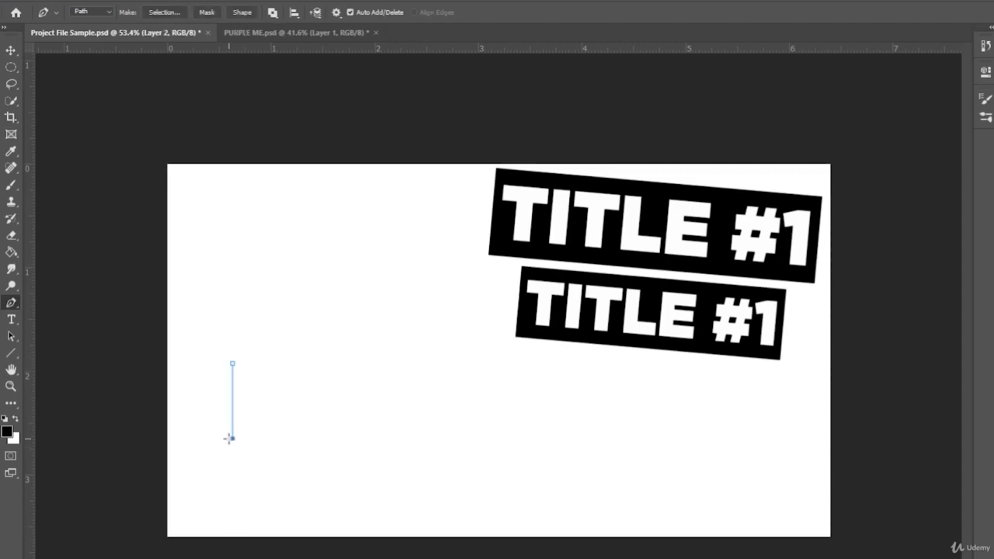
left_click(464, 438, "shift")
left_click(466, 514, "shift")
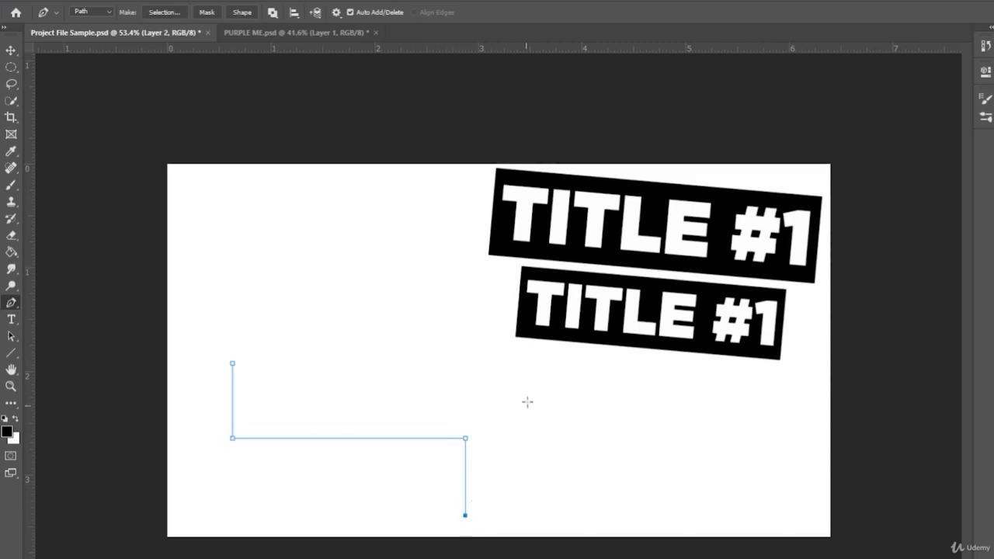
left_click(546, 389)
left_click(460, 273)
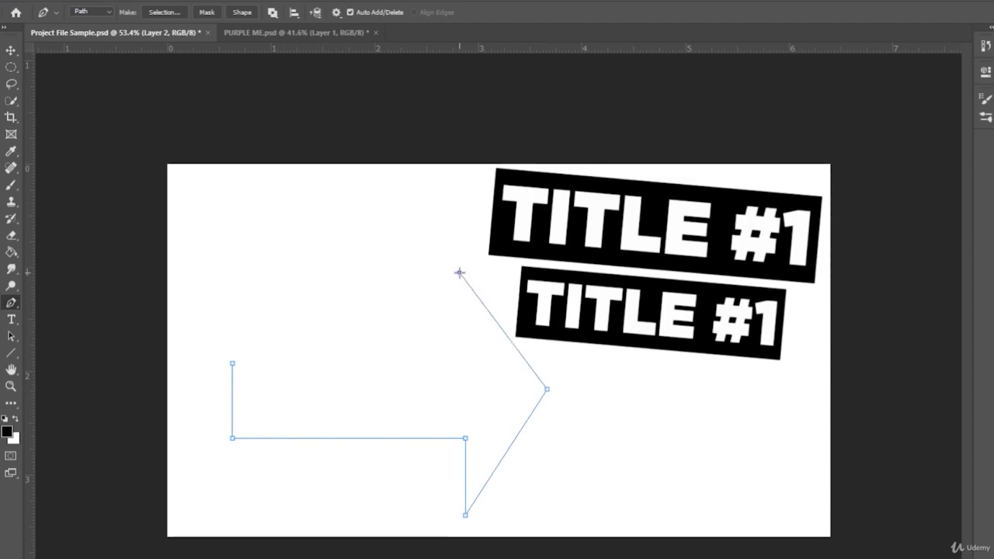
left_click(460, 342, "shift")
key("ctrl+z")
left_click(460, 362, "shift")
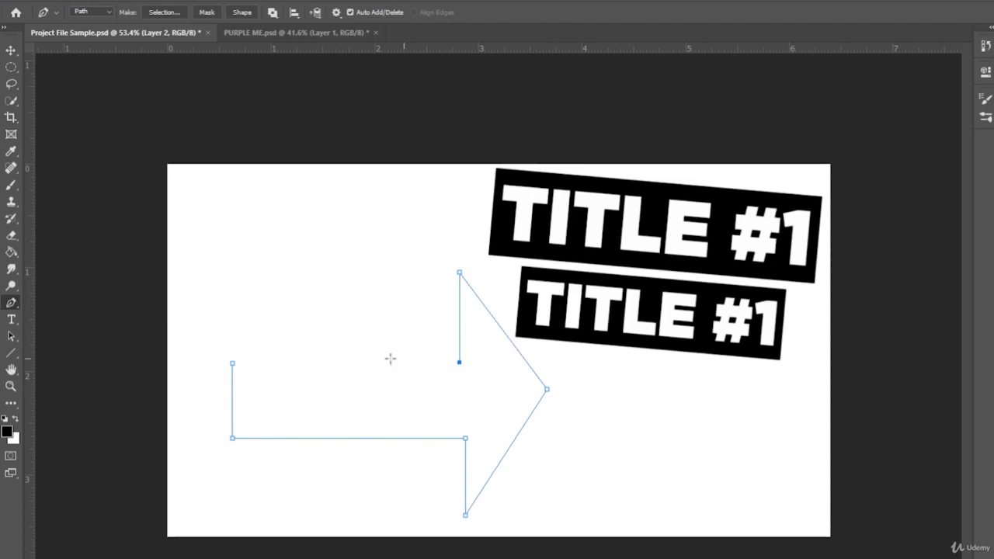
left_click(232, 364)
Convert the arrow path into a new anti-aliased selection with a feather radius of 0 pixels.
right_click(379, 405)
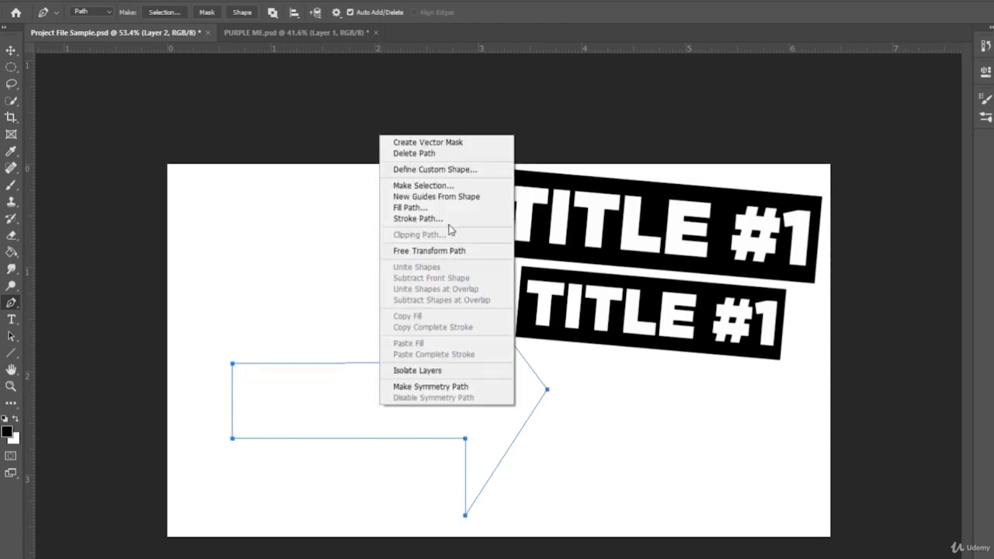
left_click(340, 414)
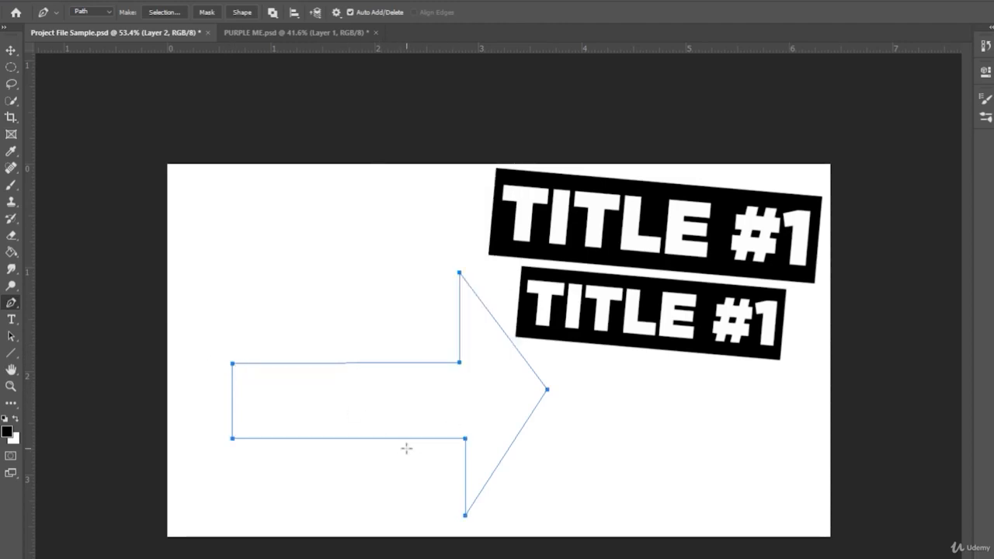
right_click(433, 380)
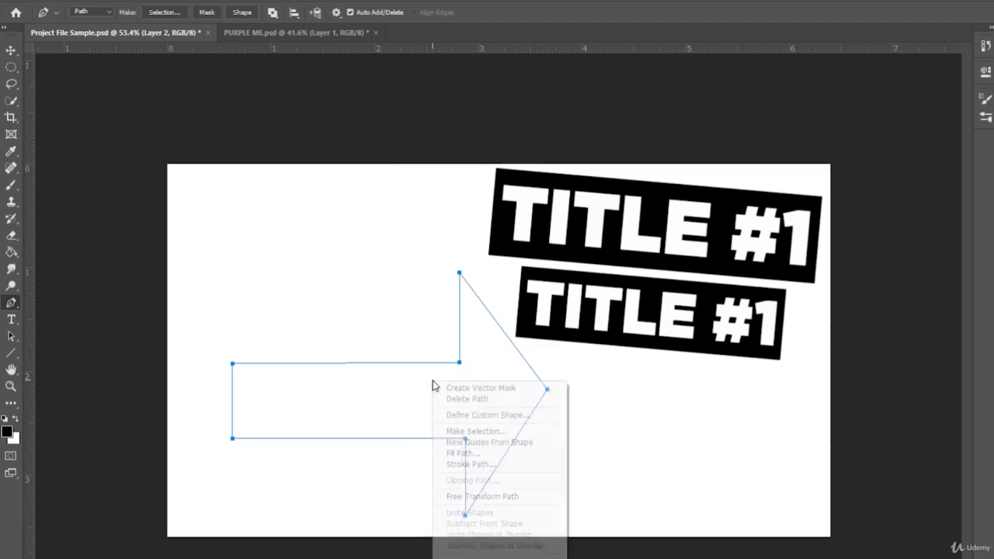
left_click(484, 431)
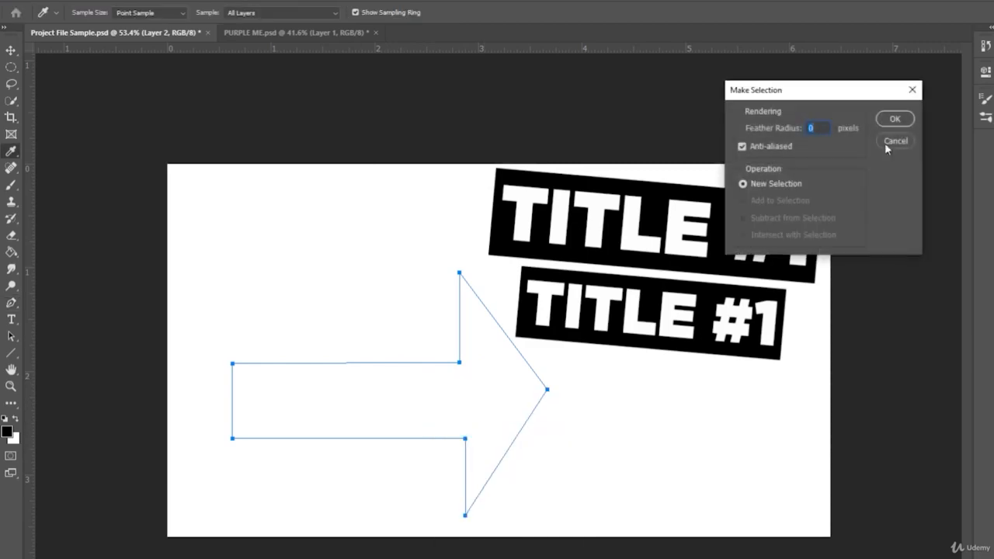
left_click(895, 118)
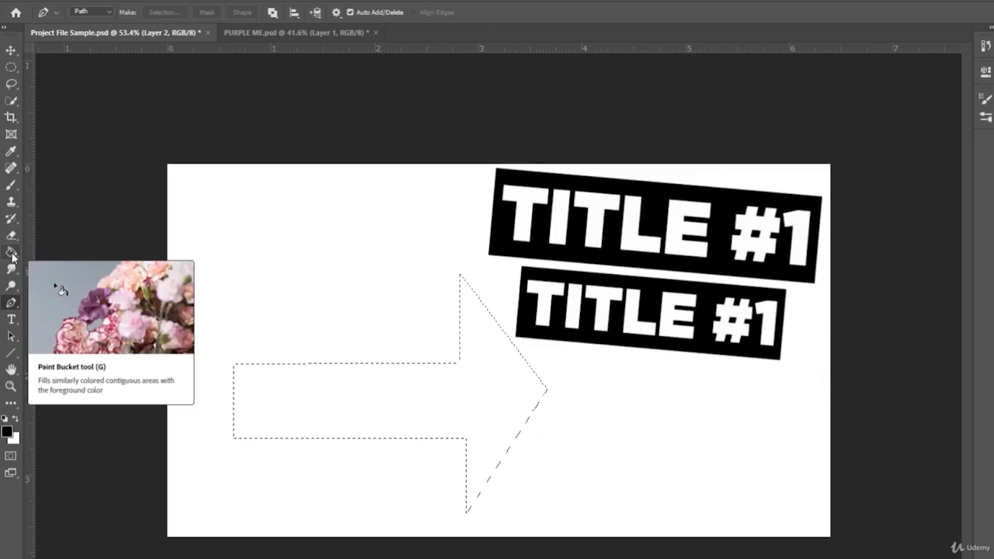
Try filling the arrow selection with black using the Paint Bucket, and undo the fill.
left_click(10, 253)
left_click(376, 417)
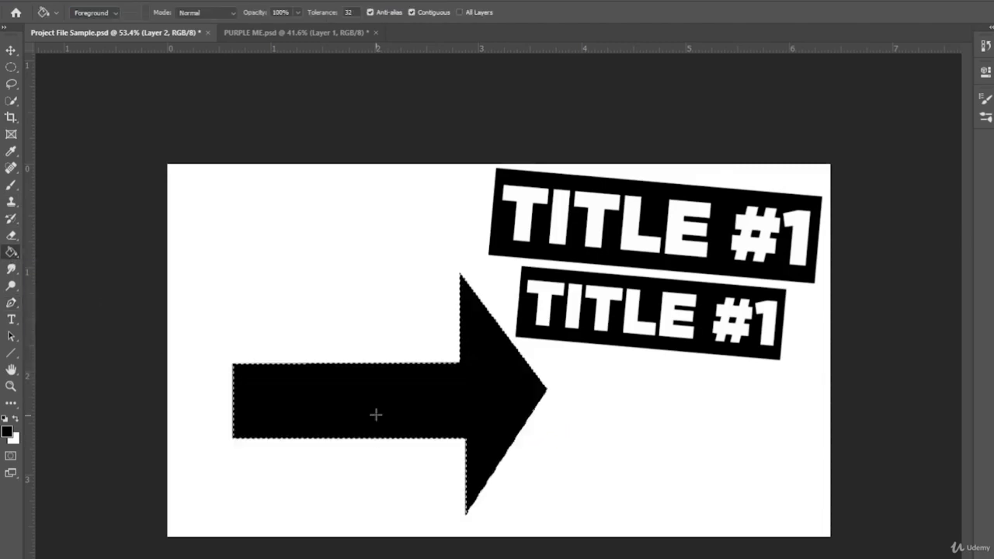
key("ctrl+z")
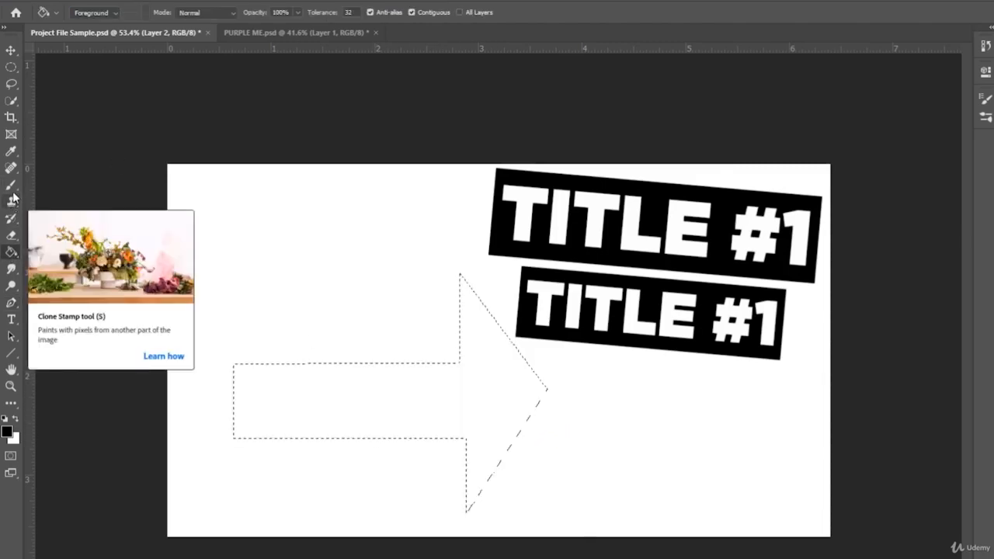
Paint the whole arrow selection black with an enlarged Hard Round brush at 100% hardness, and deselect it.
left_click(12, 187)
mouse_move(393, 380)
left_mouse_down()
mouse_move(253, 371)
mouse_move(234, 385)
left_mouse_up()
left_click(83, 18)
left_click_drag(84, 55, 111, 55)
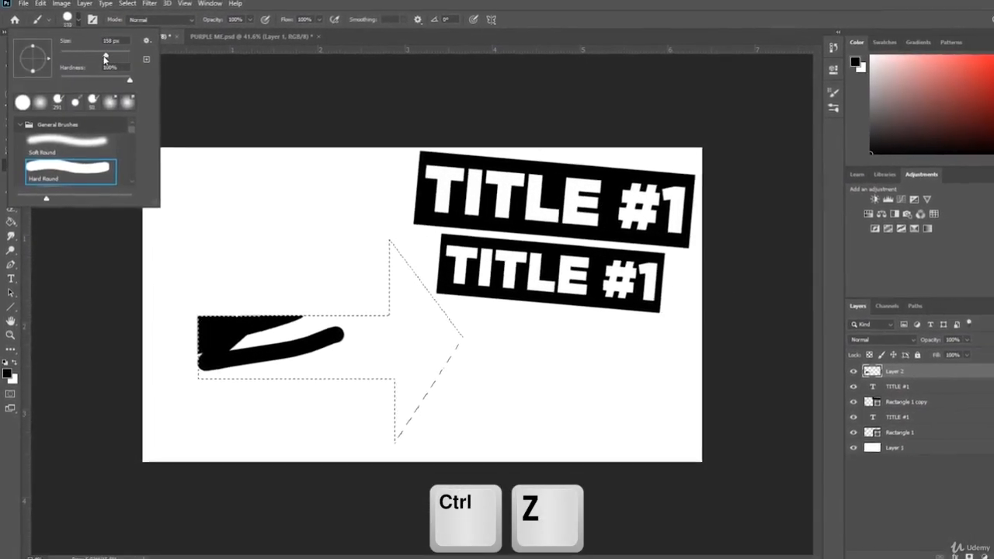
mouse_move(218, 297)
left_mouse_down()
mouse_move(250, 273)
mouse_move(227, 362)
mouse_move(266, 406)
mouse_move(297, 409)
mouse_move(338, 352)
mouse_move(326, 399)
mouse_move(346, 351)
mouse_move(374, 397)
mouse_move(426, 337)
mouse_move(423, 288)
mouse_move(379, 231)
mouse_move(393, 307)
left_mouse_up()
key("ctrl+d")
left_click(11, 66)
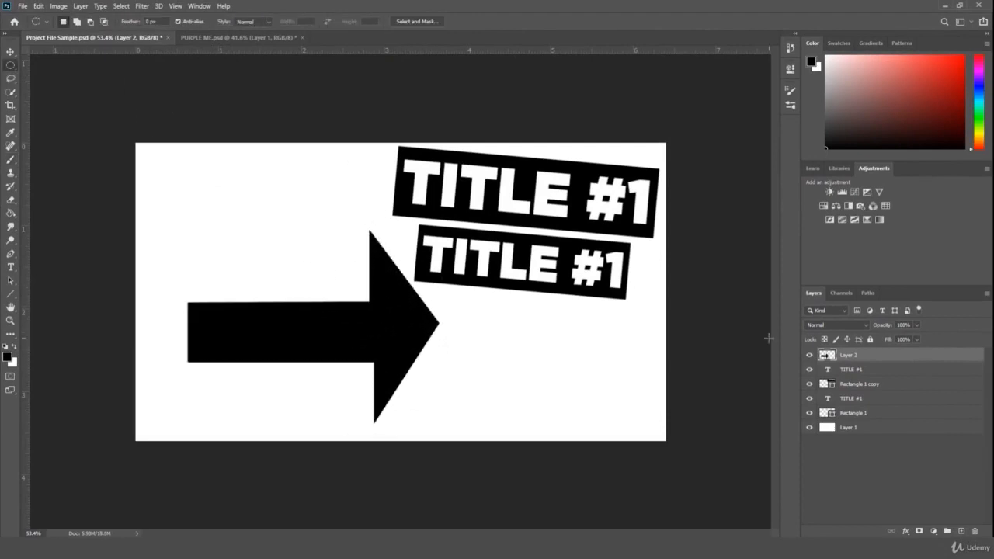
Free-transform the black arrow on Layer 2, squashing it vertically and pulling the two arrowhead-side corners outward and inward to give it perspective.
key("ctrl+t")
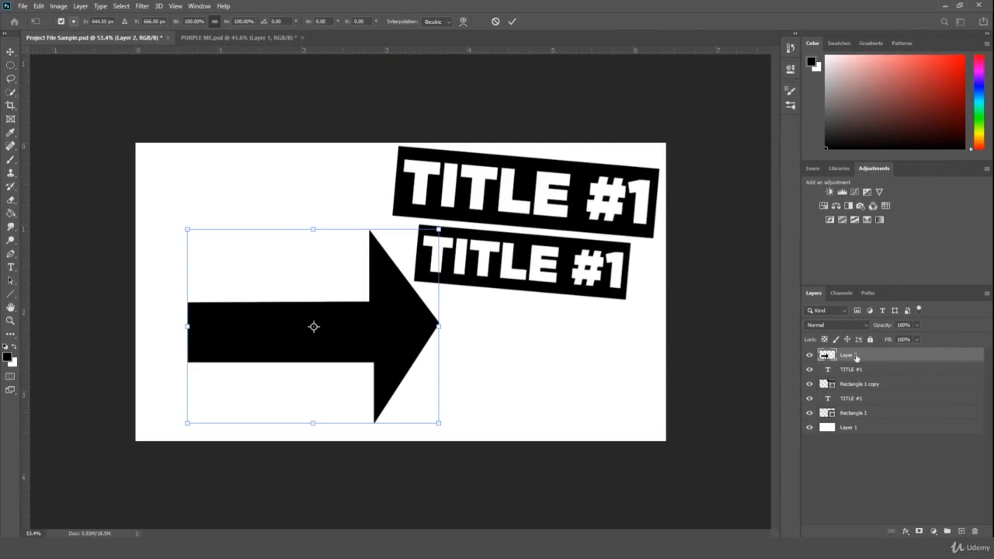
key("Escape")
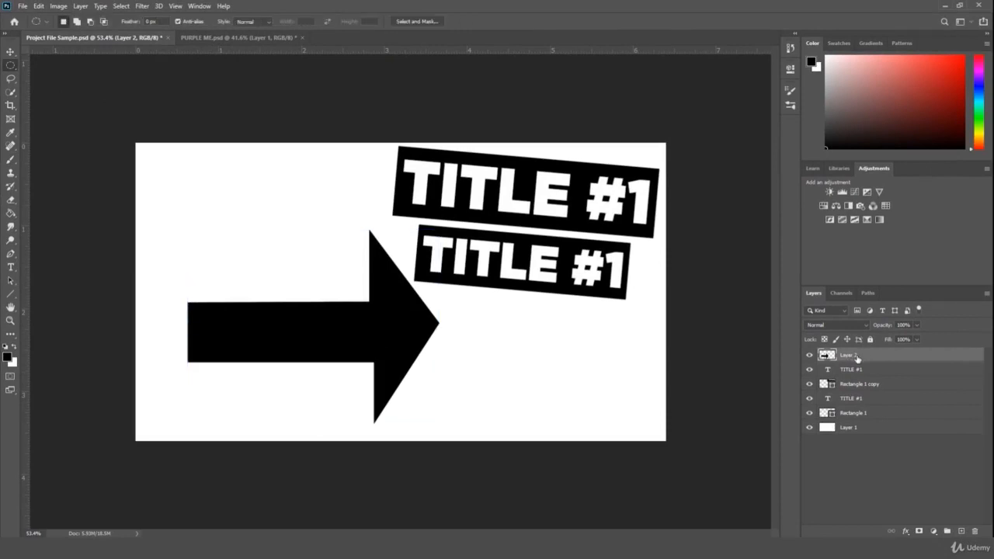
key("ctrl+t")
left_click_drag(313, 230, 336, 289)
left_click_drag(313, 424, 313, 389)
left_click_drag(439, 390, 396, 430)
left_click_drag(439, 289, 342, 216)
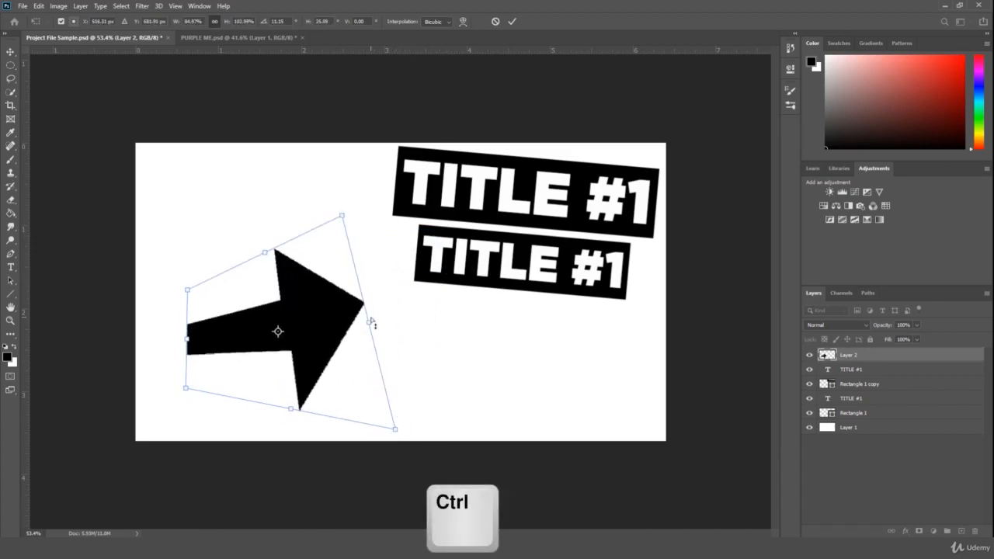
Skew the arrowhead side up toward the lower title block, adjust both tail-side corners downward, and apply the transformation.
left_click_drag(372, 322, 420, 309)
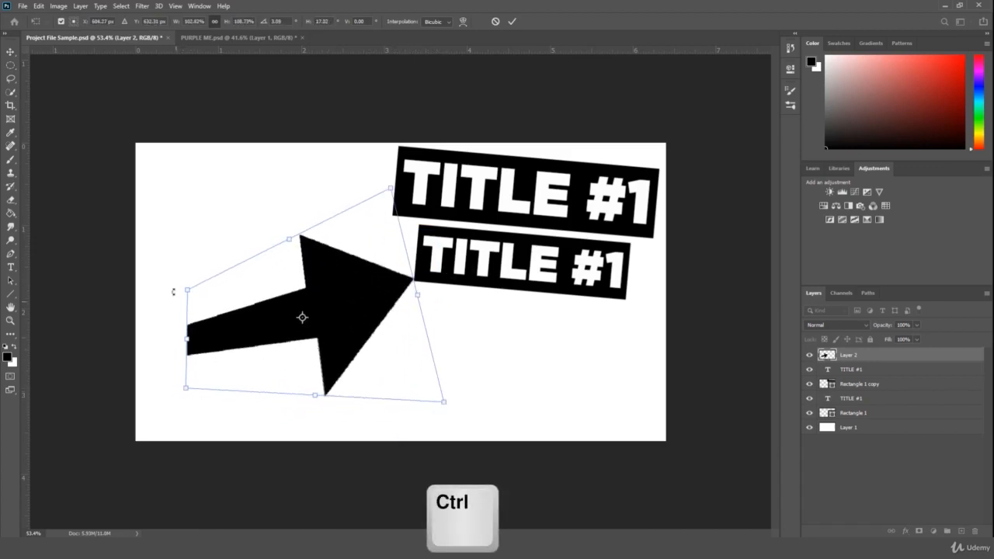
left_click_drag(173, 291, 171, 327)
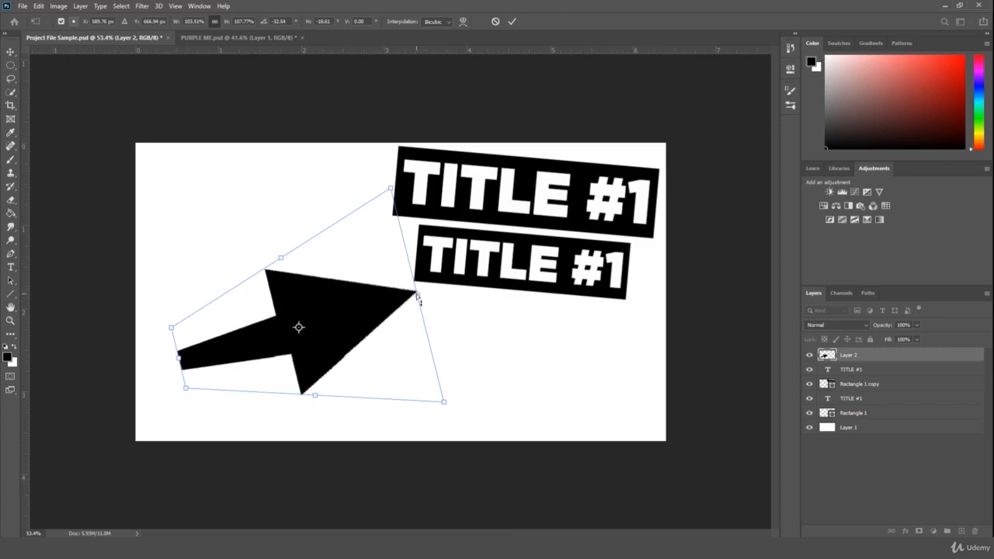
left_click_drag(420, 299, 399, 270)
left_click_drag(187, 388, 184, 407)
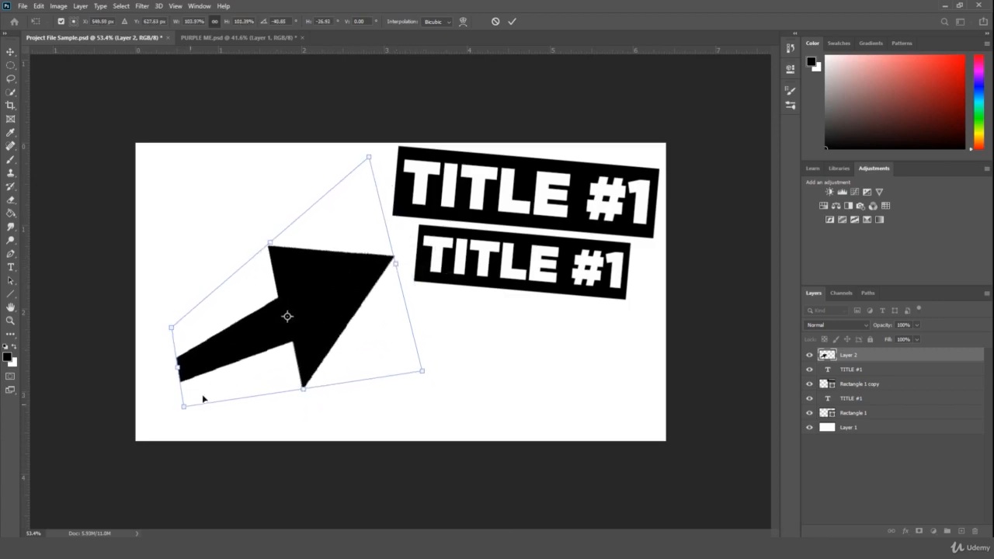
key("Return")
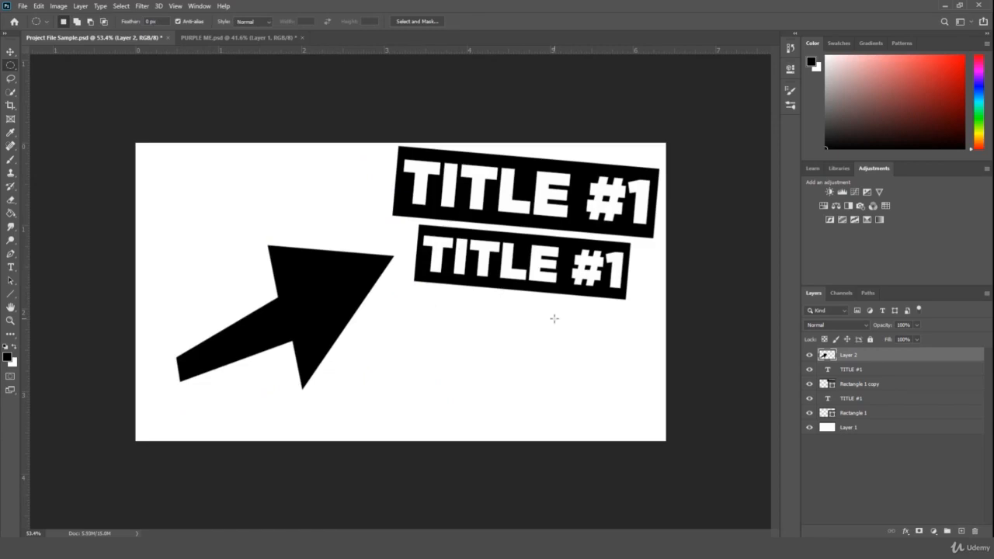
Choose the Rectangle Tool from the shape tool variants, and make the Pen Tool the active tool in Path mode.
left_click(11, 295)
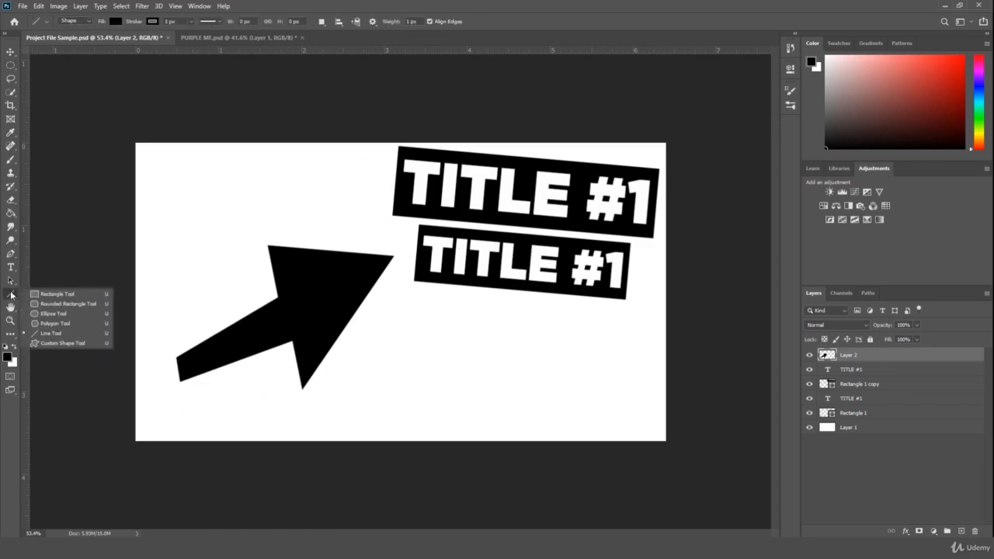
left_click(3, 298)
left_click(13, 296)
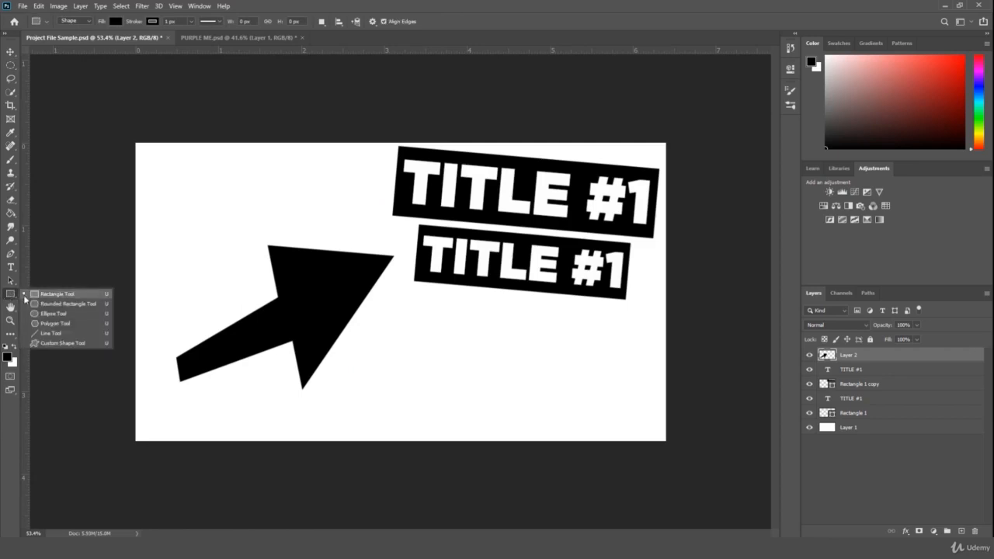
left_click(29, 295)
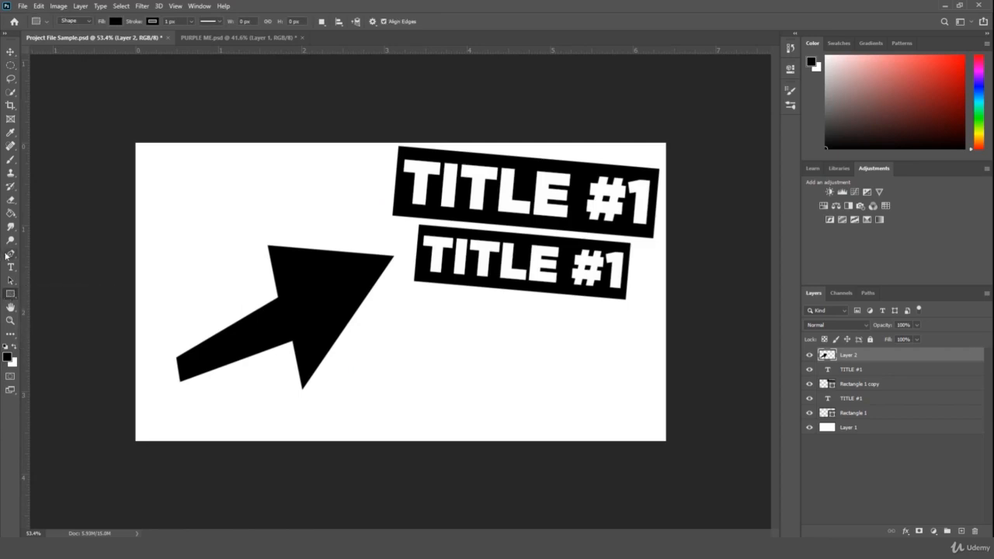
left_click(10, 255)
right_click(12, 257)
left_click(57, 262)
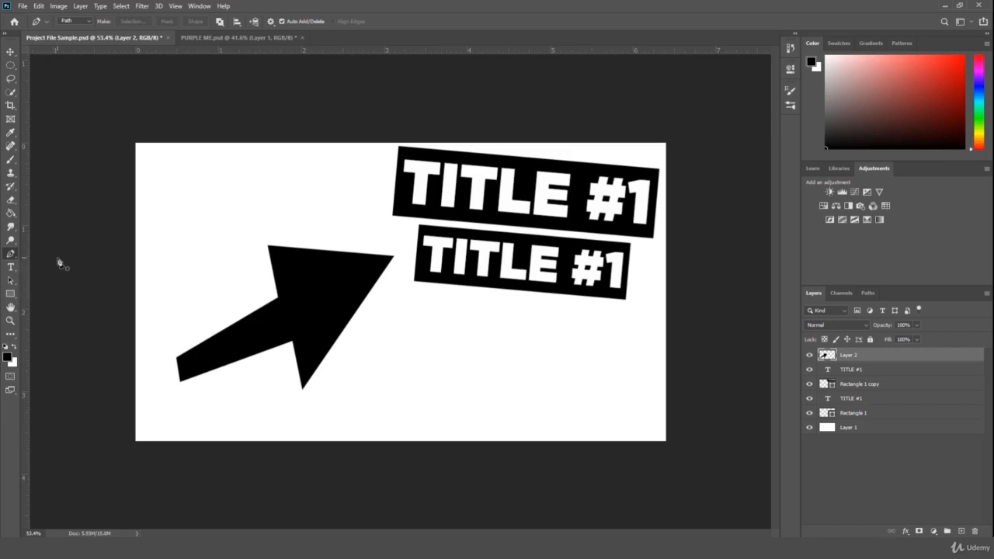